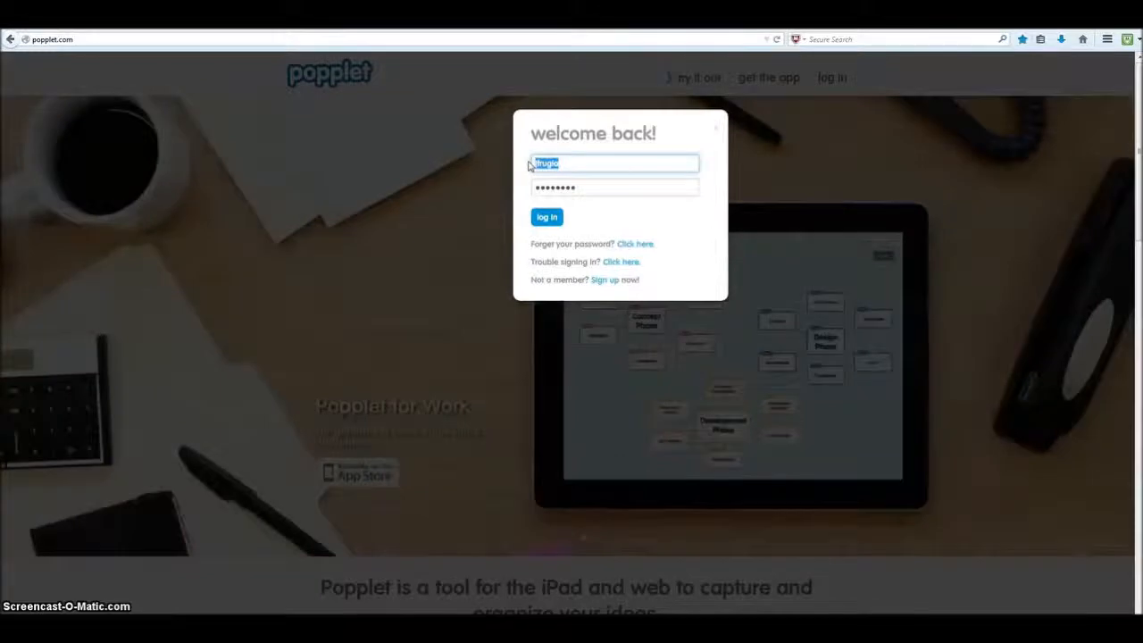
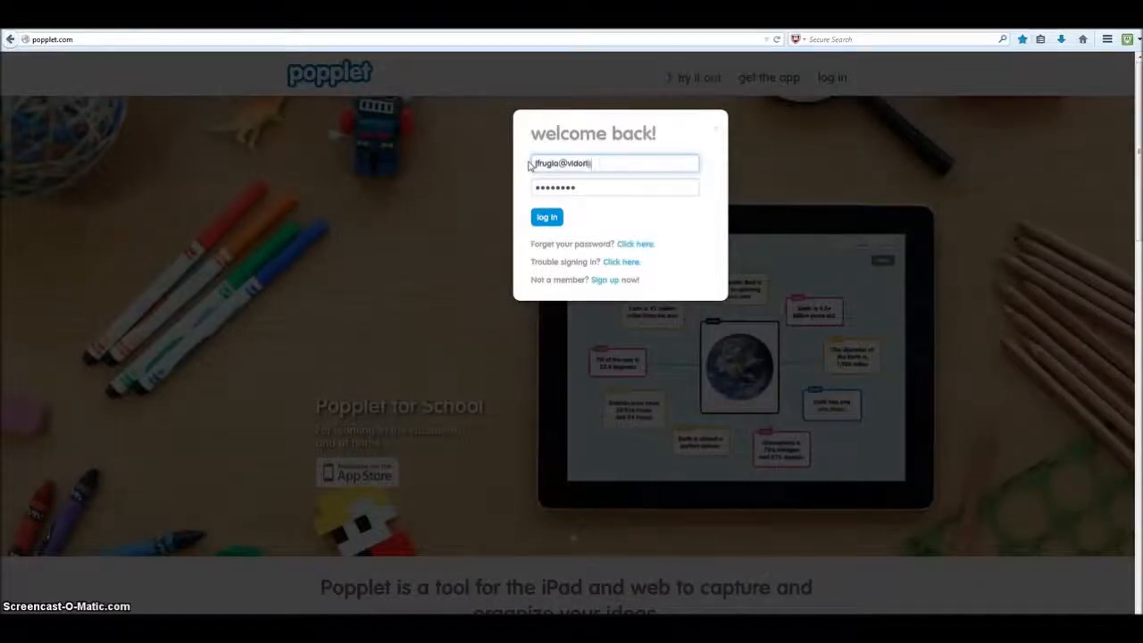
- Sign in to Popplet with the account e-mail and password, then dismiss the browser's save-password prompt
key(Tab)
text(••••••••)
key(Return)
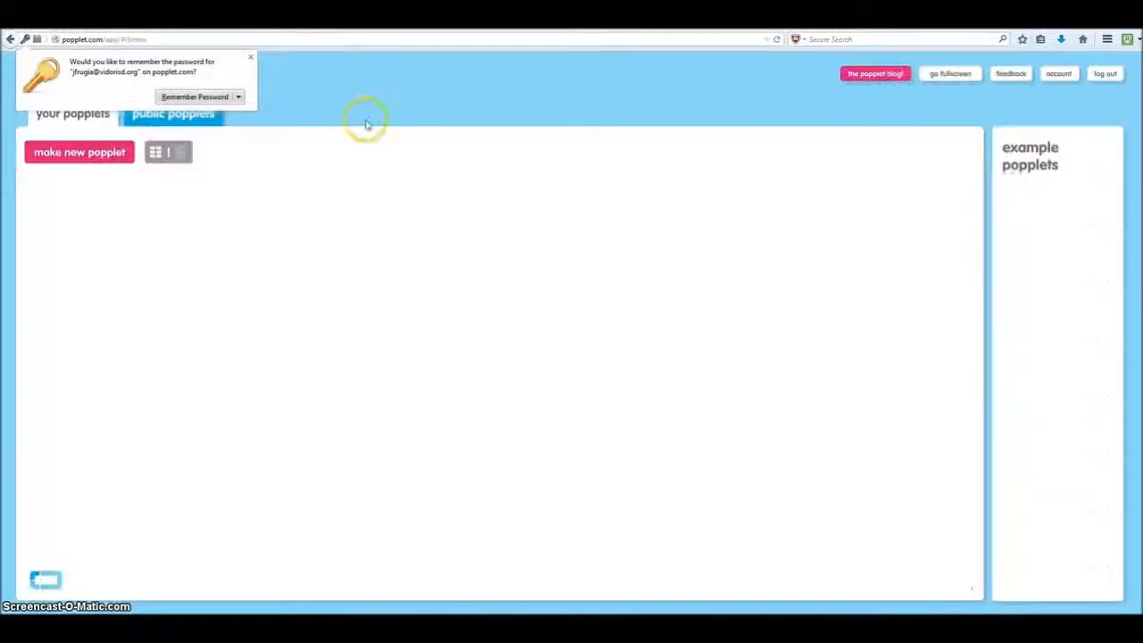
click(250, 56)
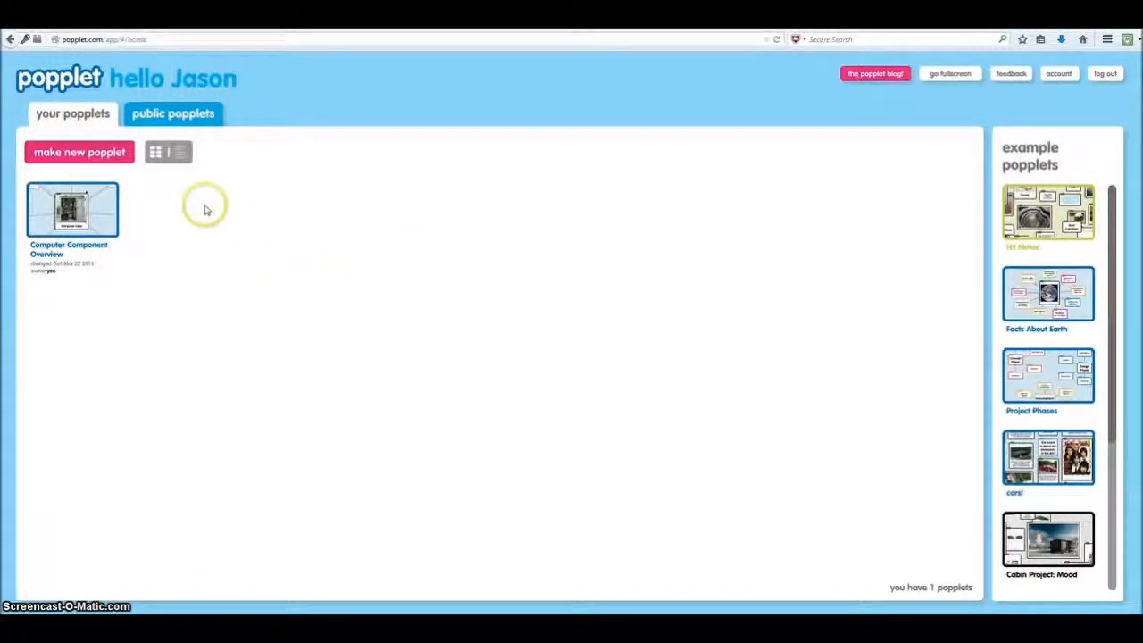
- Create a new blue popplet named 'Zoo Animals'
click(86, 157)
click(456, 314)
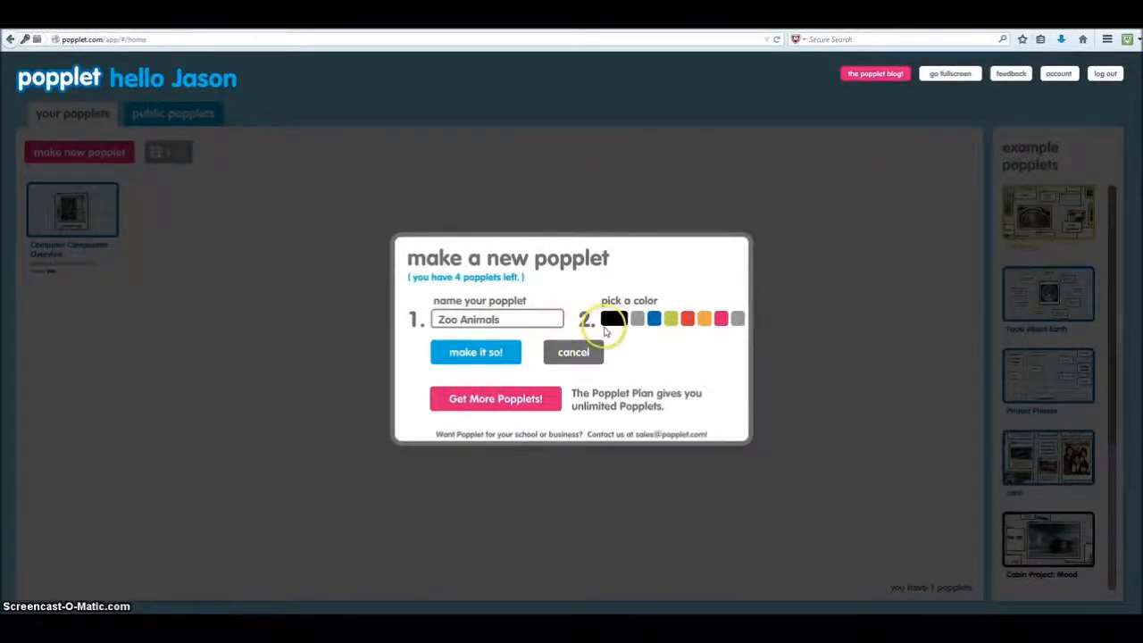
click(655, 320)
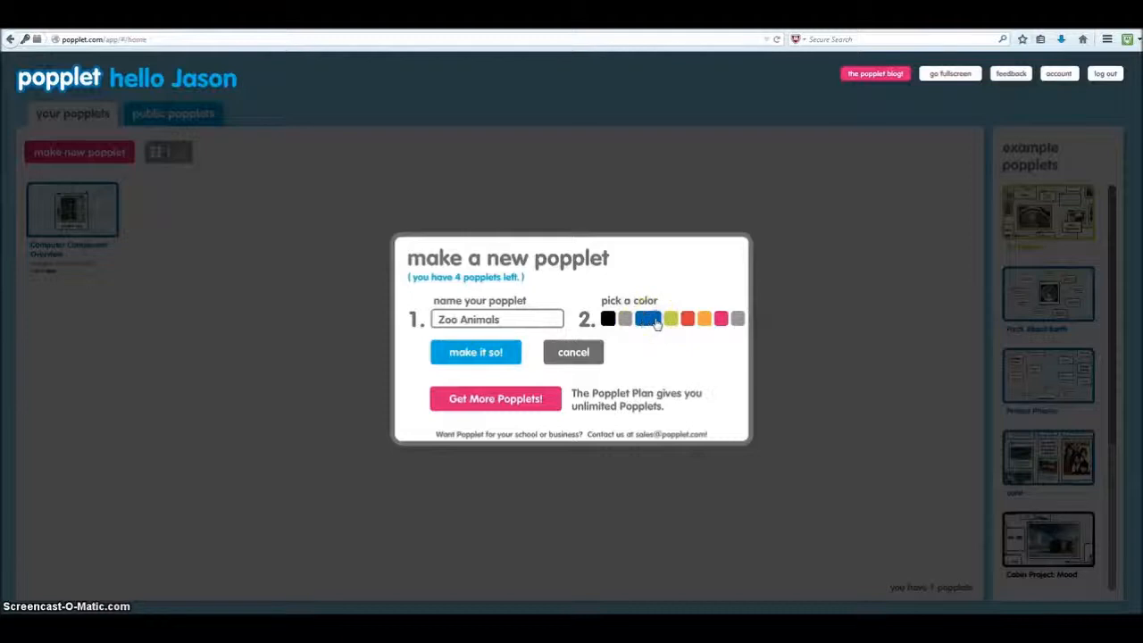
click(486, 357)
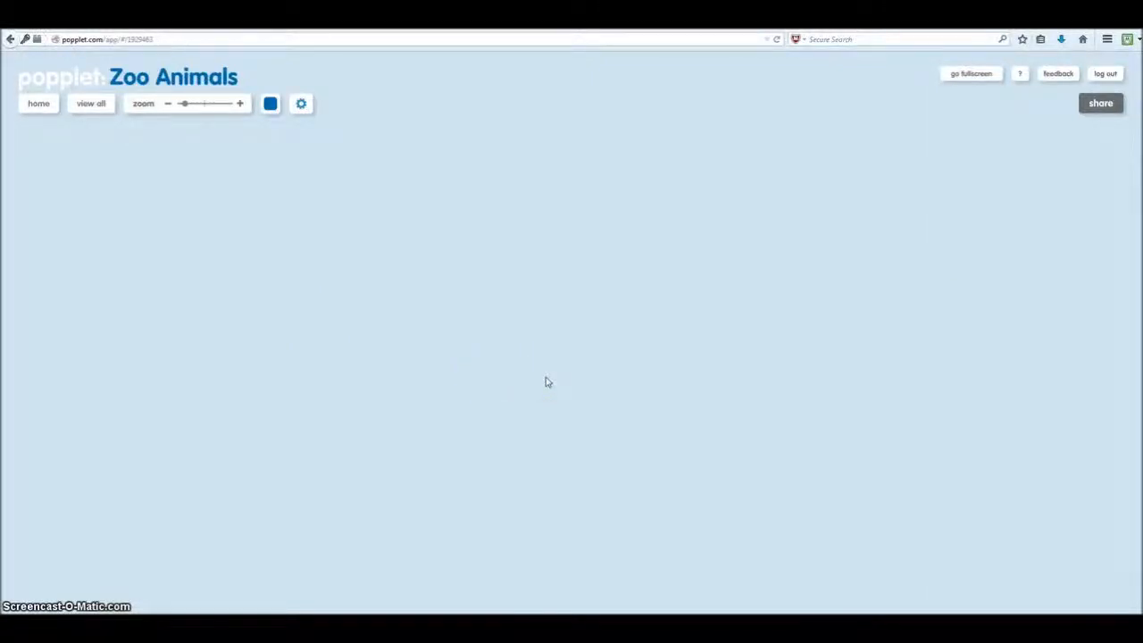
- Add a popple near the board centre holding the zoo sign2.jpg photo
double_click(536, 319)
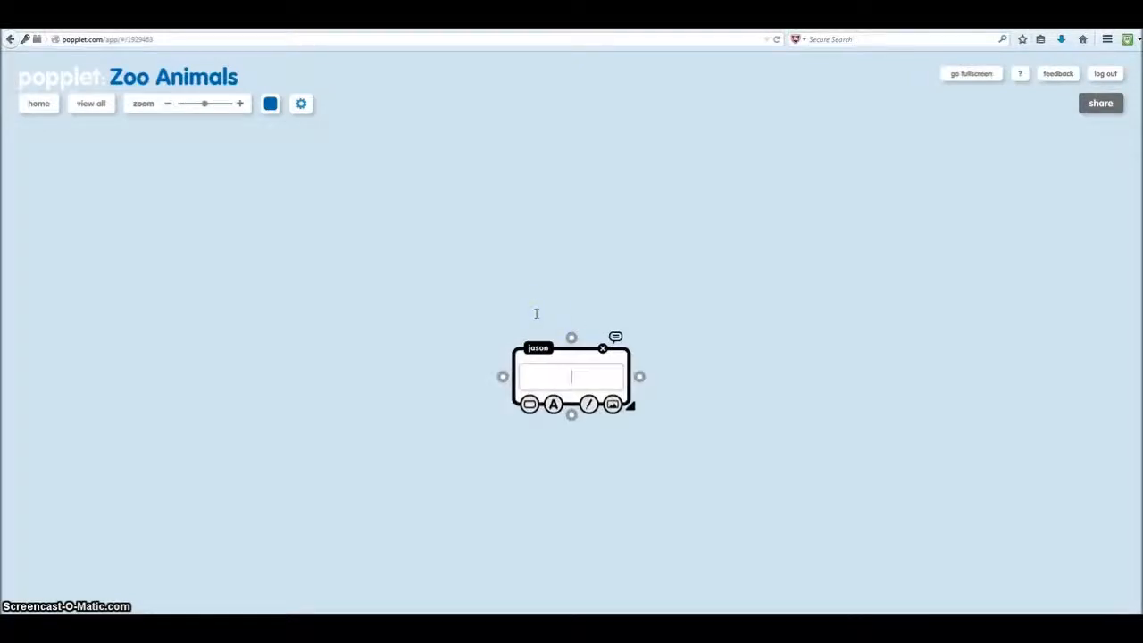
drag(563, 351, 545, 301)
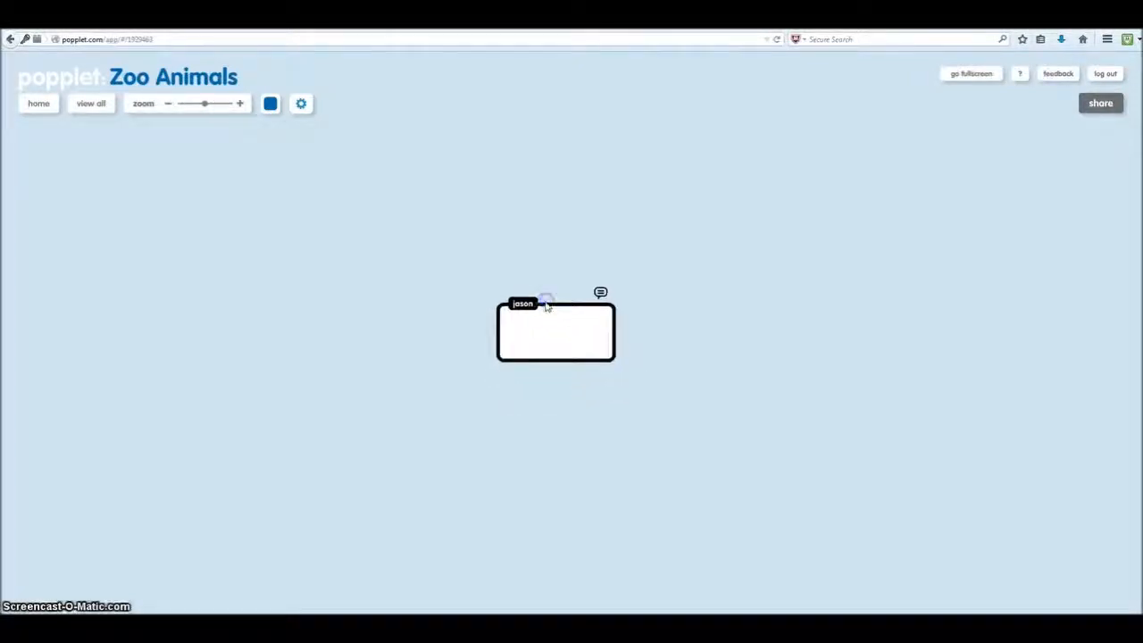
click(559, 340)
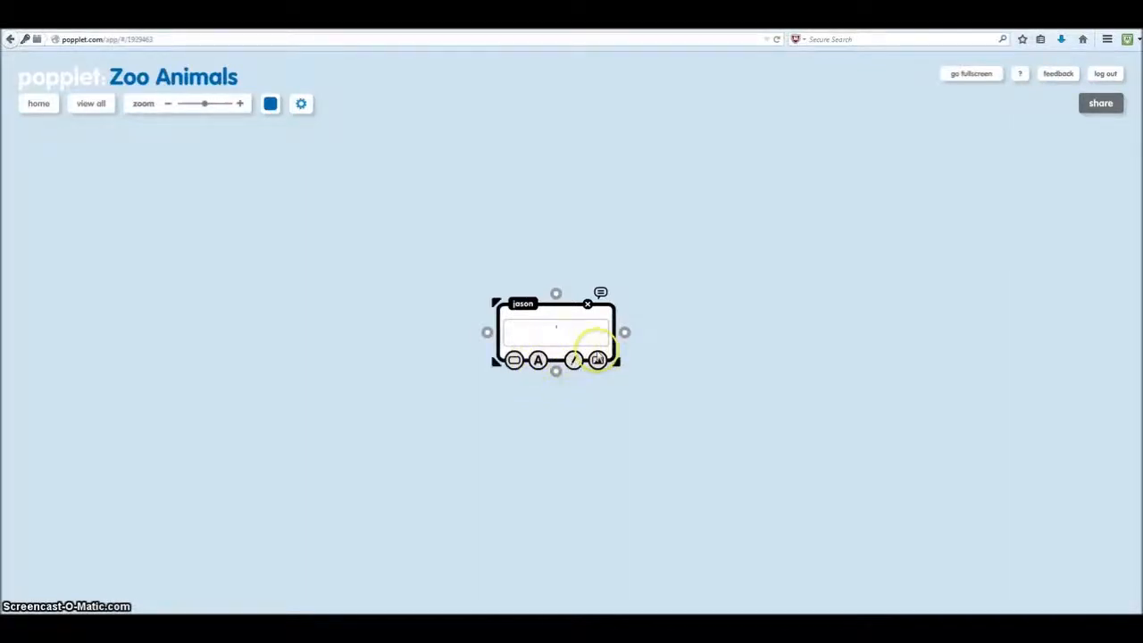
click(597, 360)
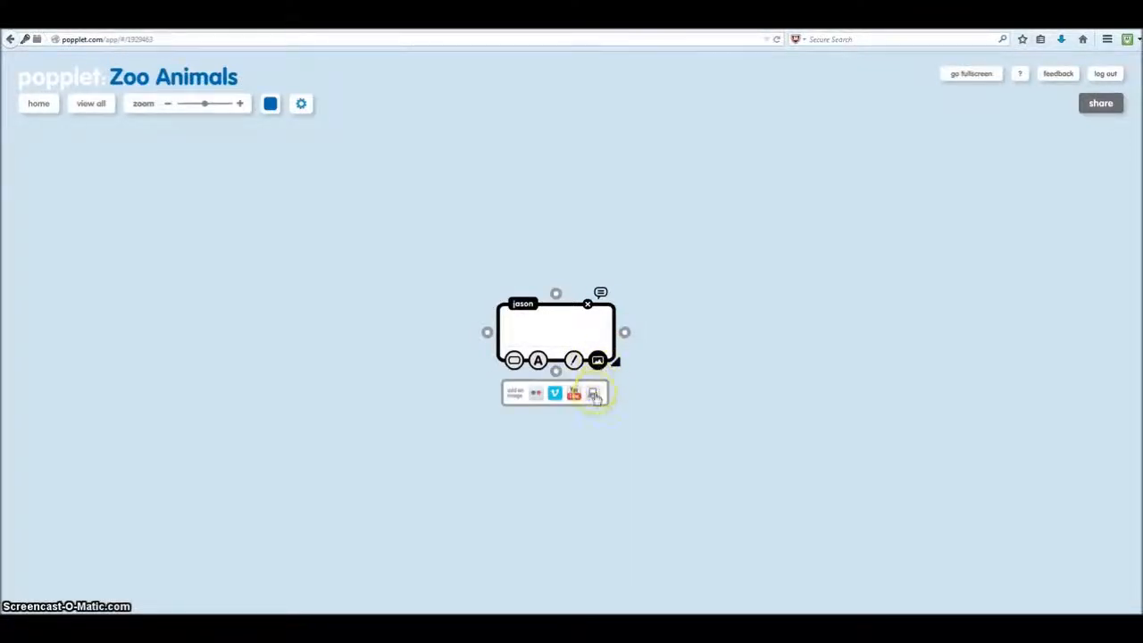
click(593, 396)
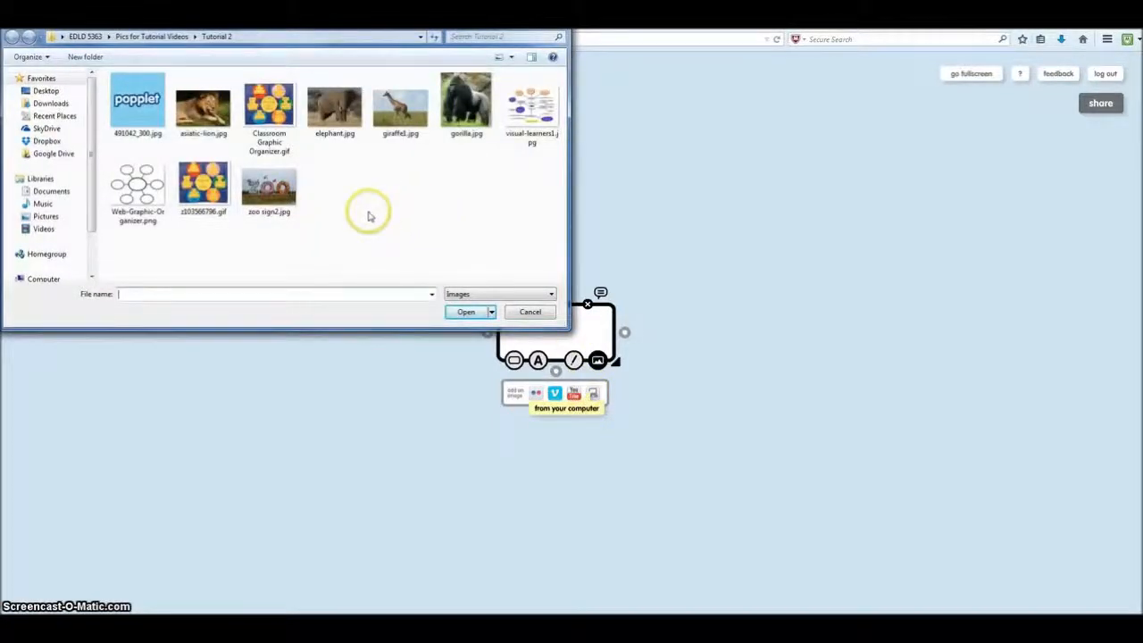
click(273, 189)
click(457, 313)
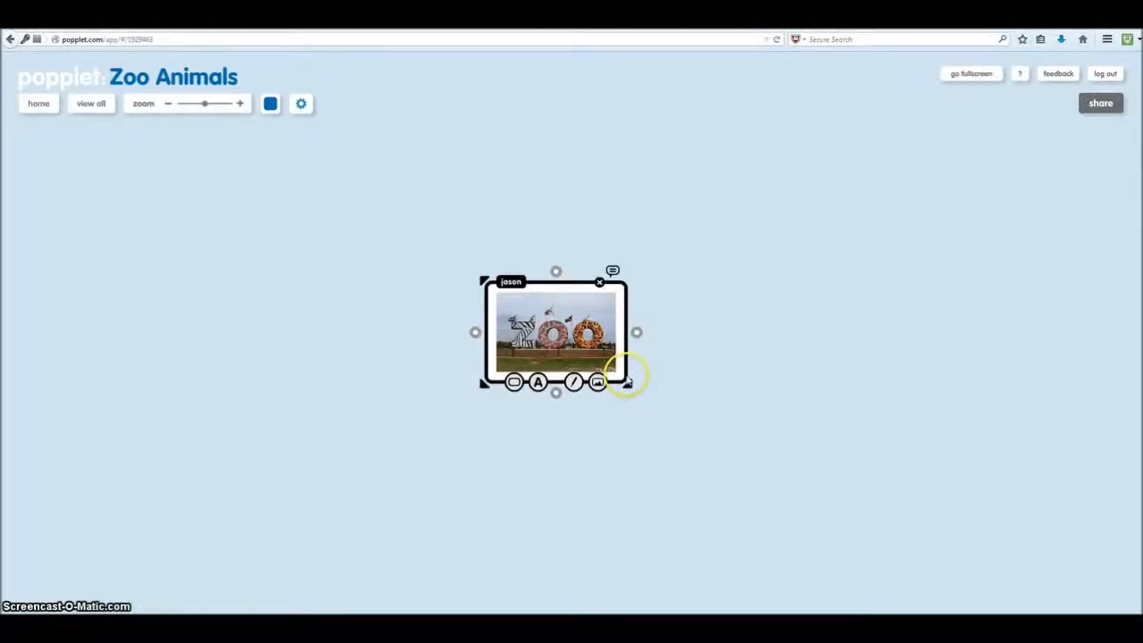
- Enlarge the zoo sign popple and nudge it slightly up and left
drag(628, 381, 657, 402)
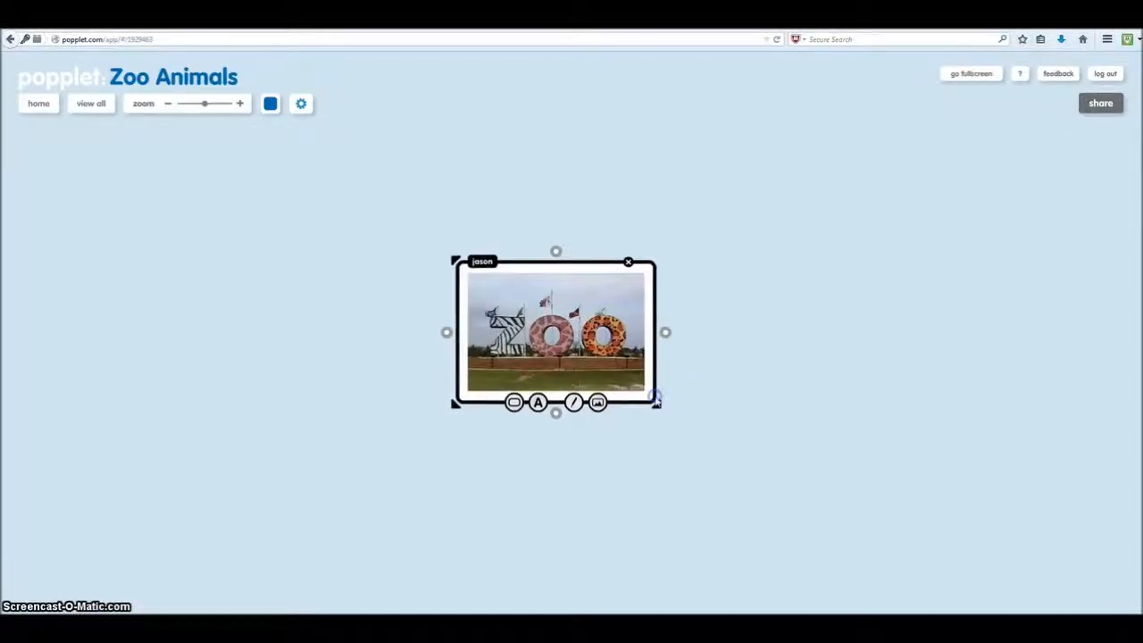
drag(594, 355, 576, 344)
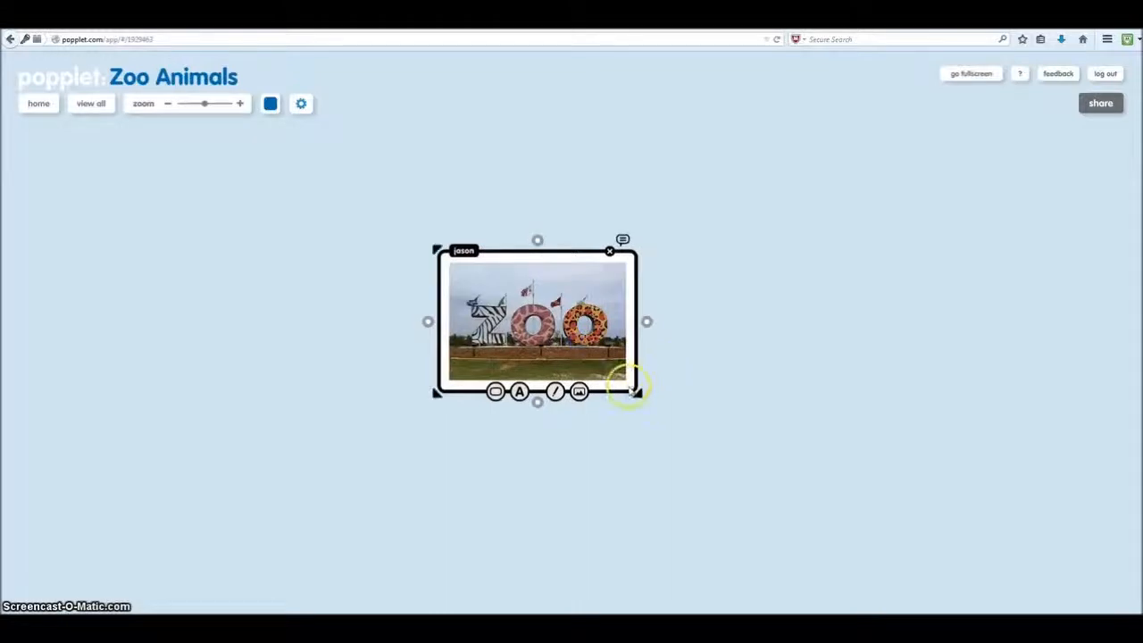
drag(639, 390, 649, 398)
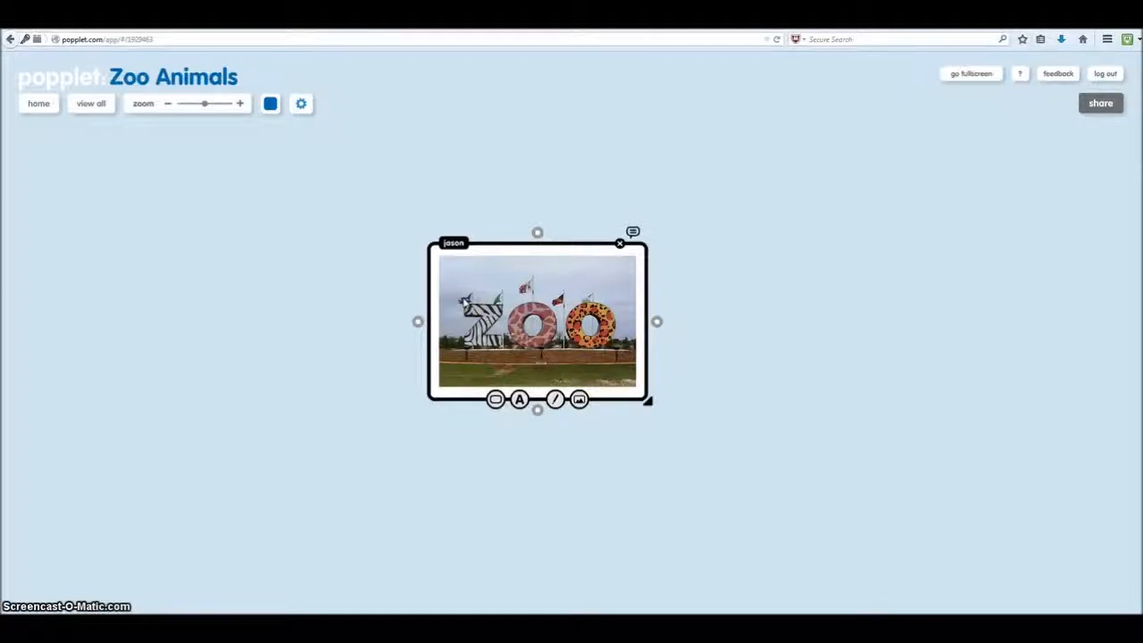
- Add a popple at the upper right showing the asiatic-lion.jpg photo
double_click(740, 220)
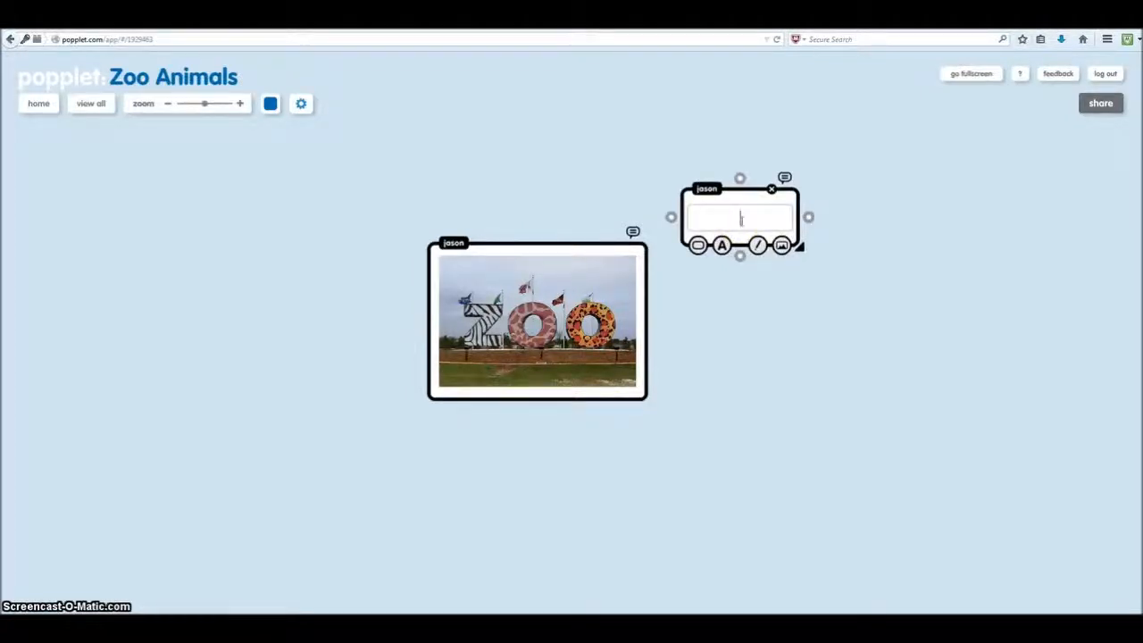
click(782, 245)
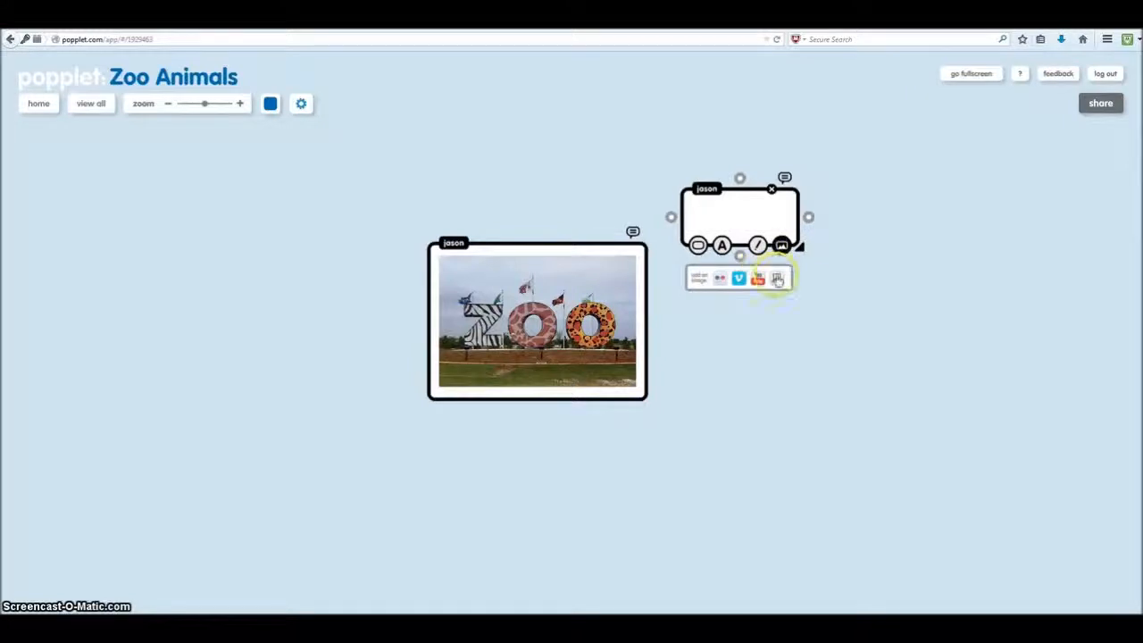
click(777, 280)
click(198, 110)
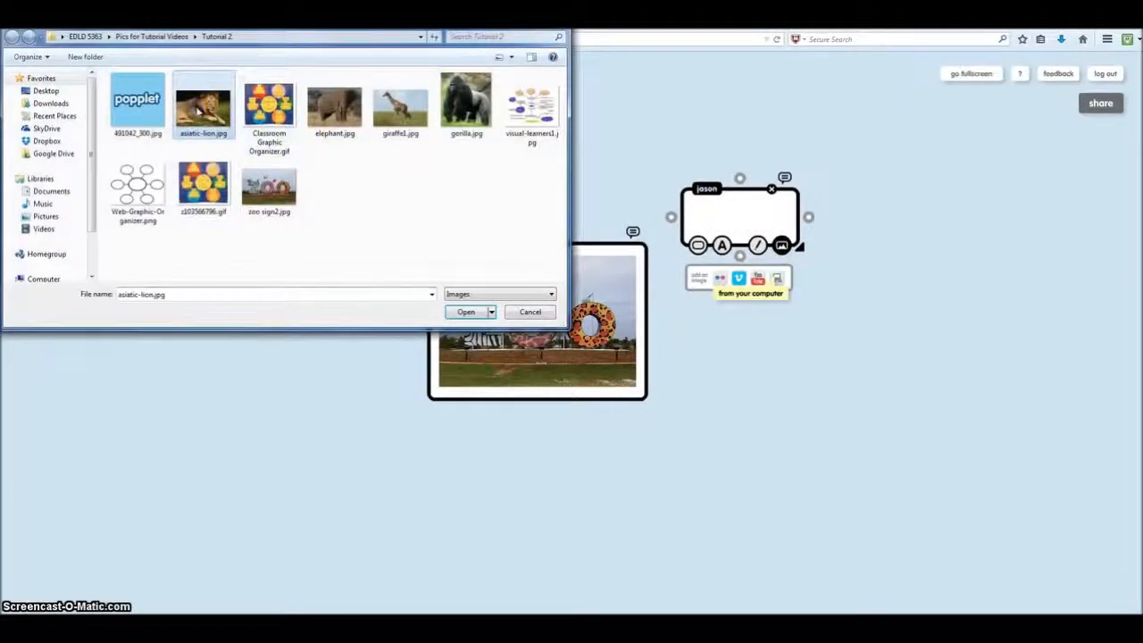
double_click(198, 110)
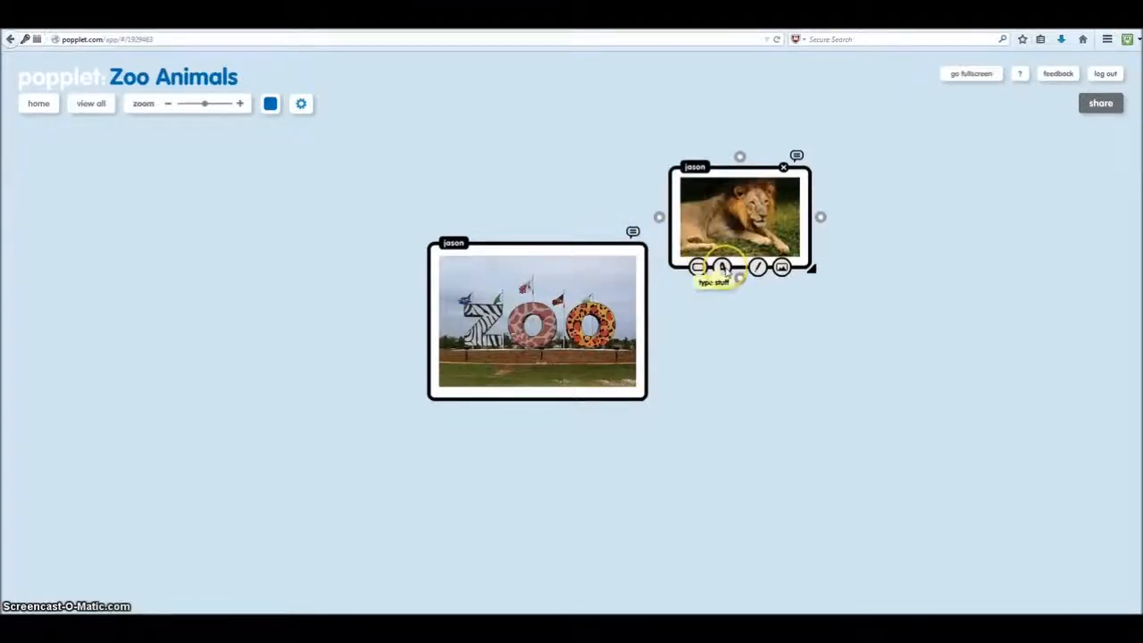
- Caption the lion popple 'Lion', shift it up-right, and link it to the zoo sign
click(724, 268)
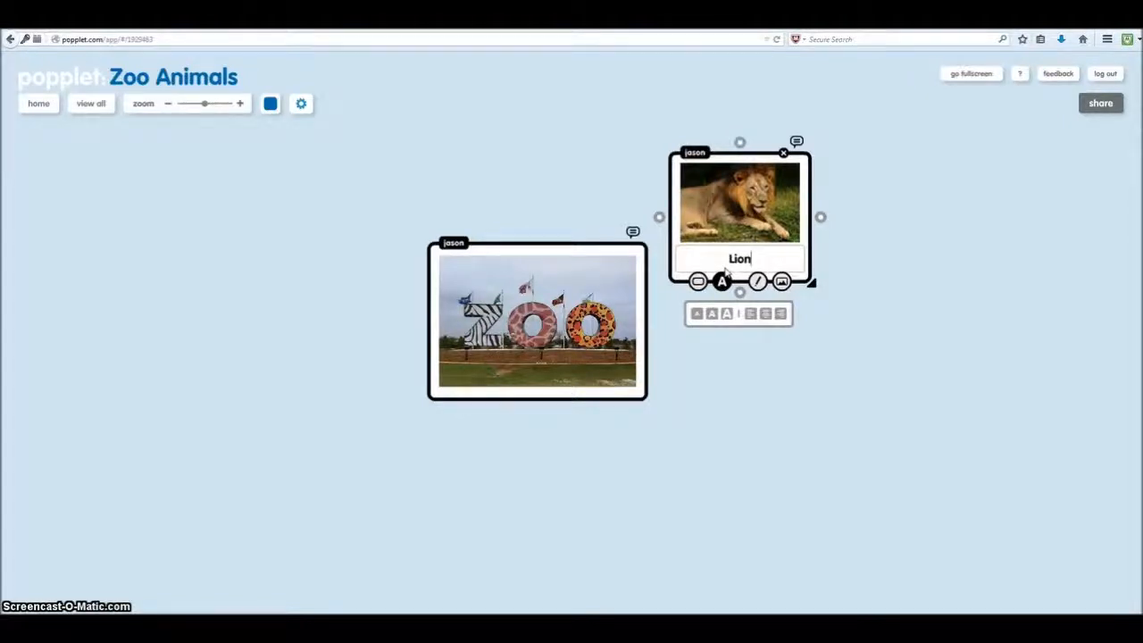
click(810, 265)
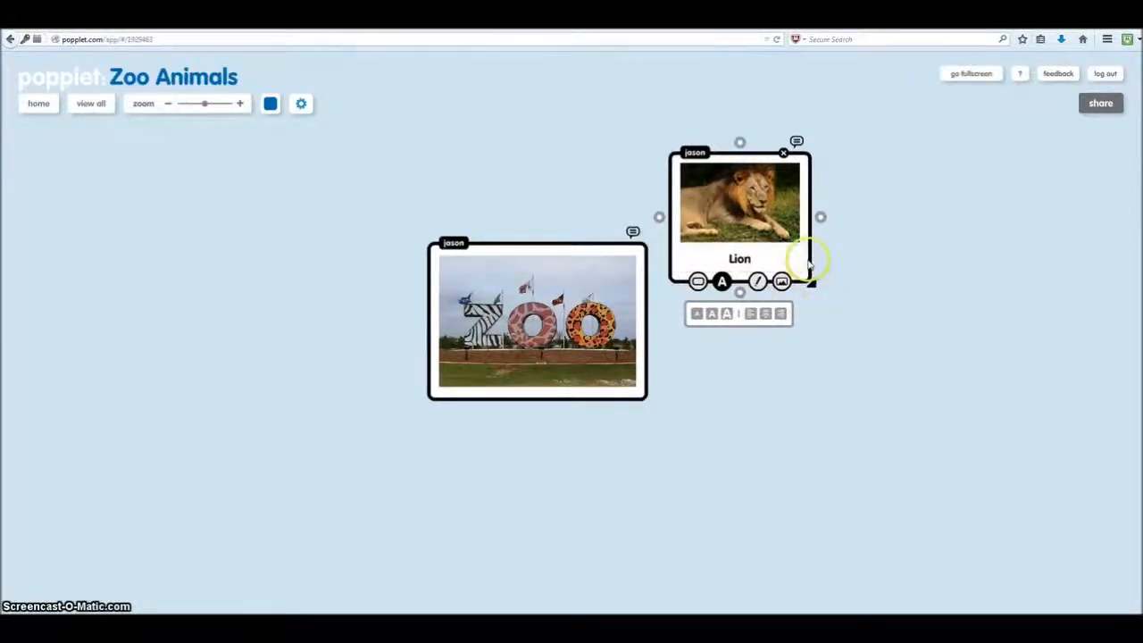
drag(809, 264, 860, 240)
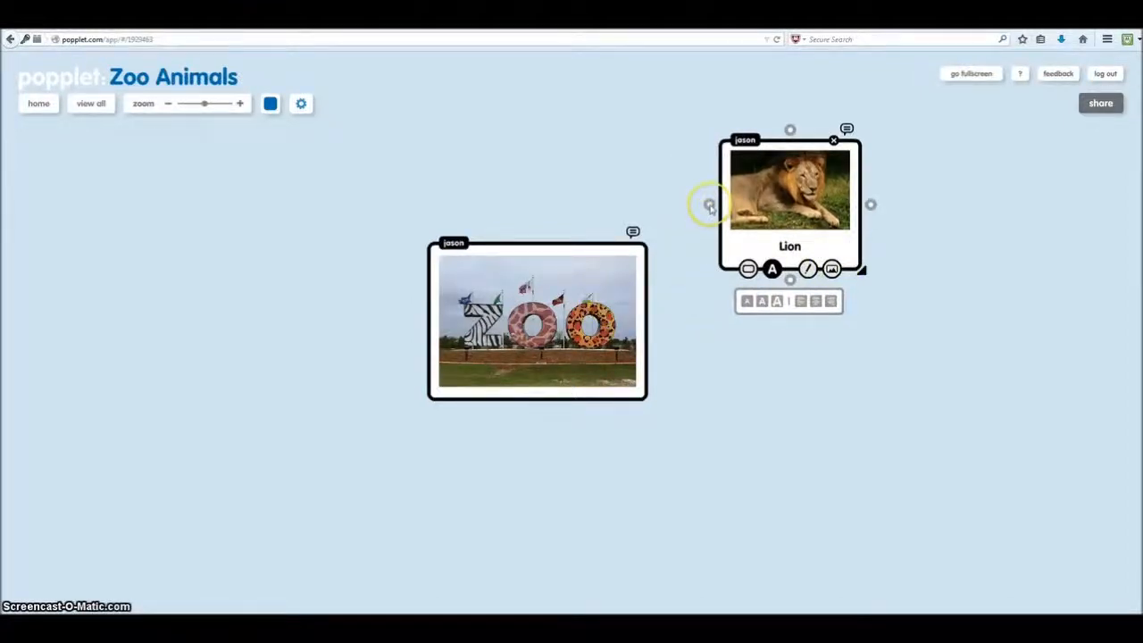
drag(710, 206, 642, 281)
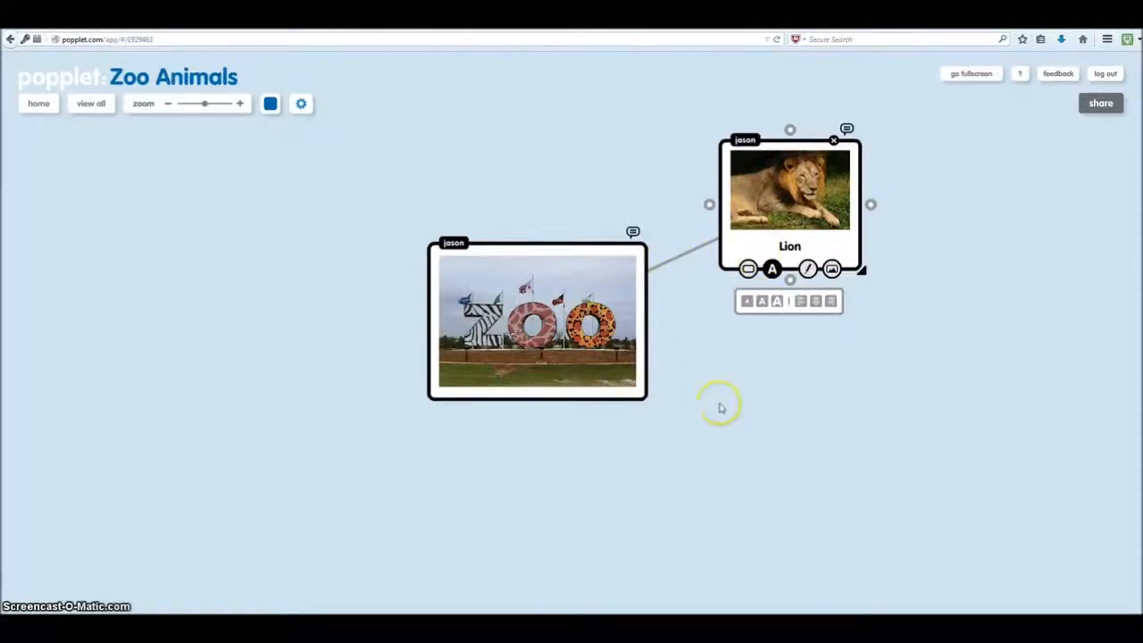
- Add a popple below the Lion showing the elephant.jpg photo
double_click(752, 415)
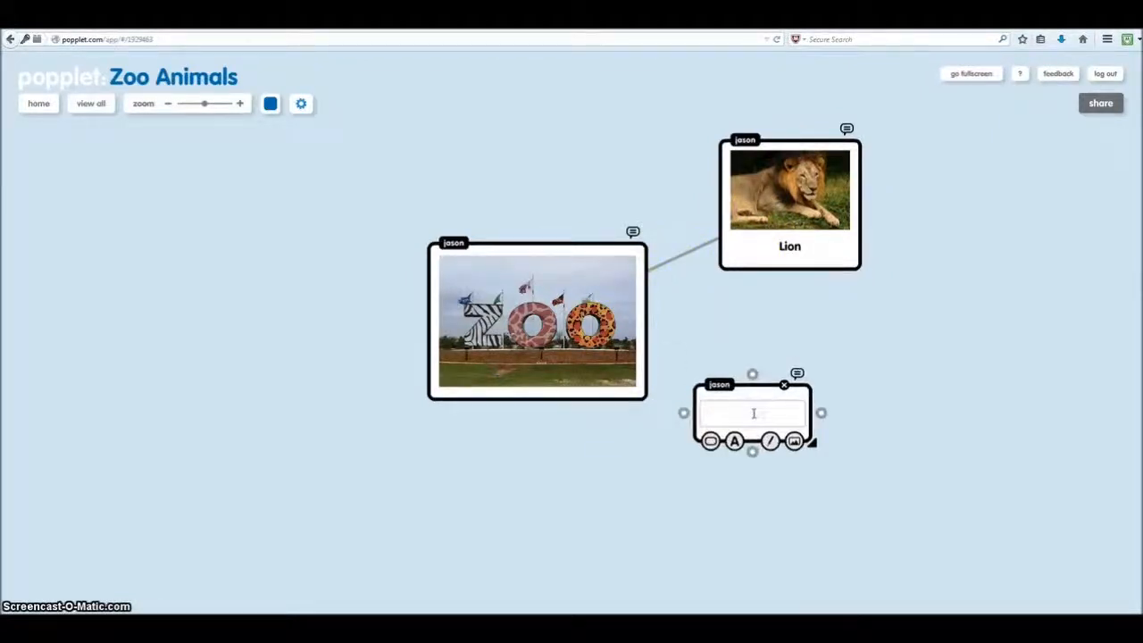
click(794, 441)
click(787, 480)
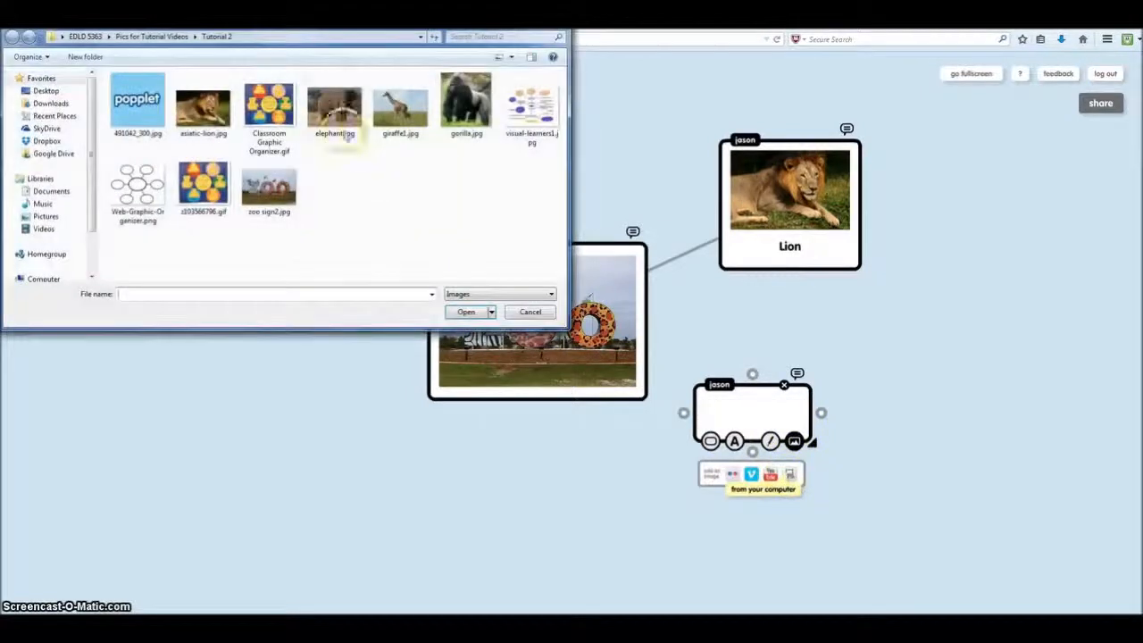
click(338, 114)
double_click(340, 117)
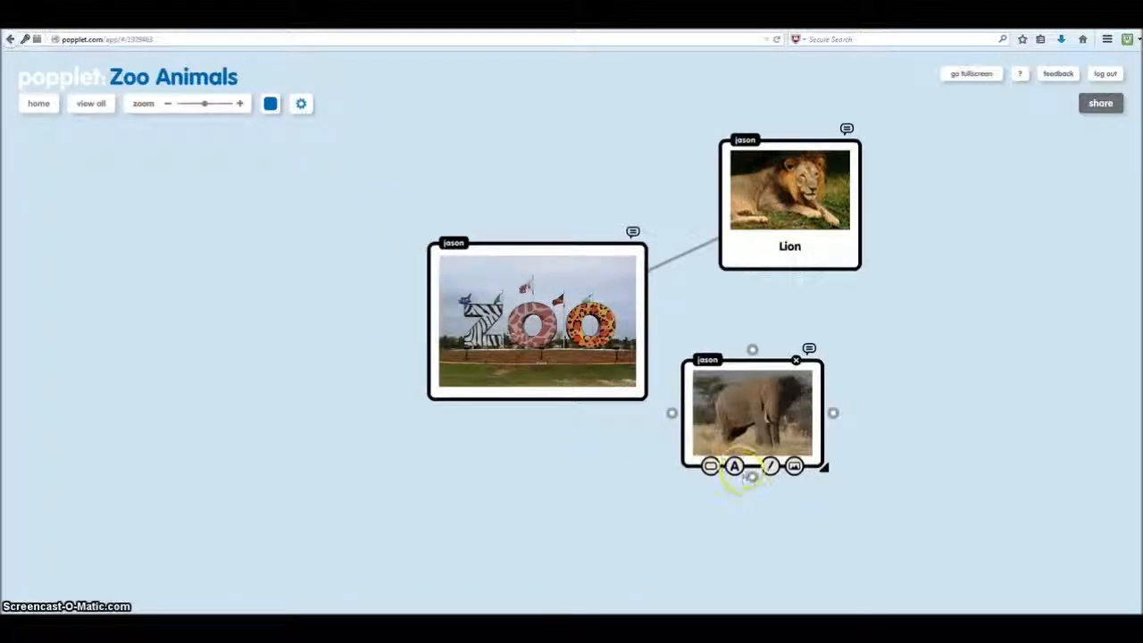
- Caption it 'Elephant', move it right and down, and link it to the zoo sign
click(734, 466)
text(ephant)
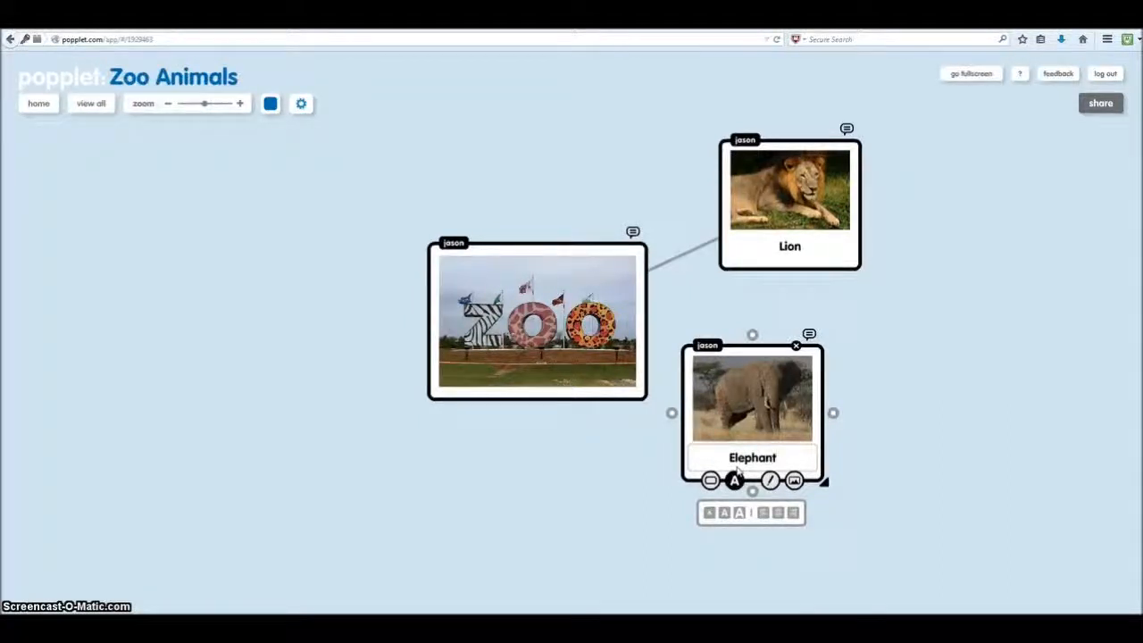
click(894, 452)
drag(821, 461, 857, 485)
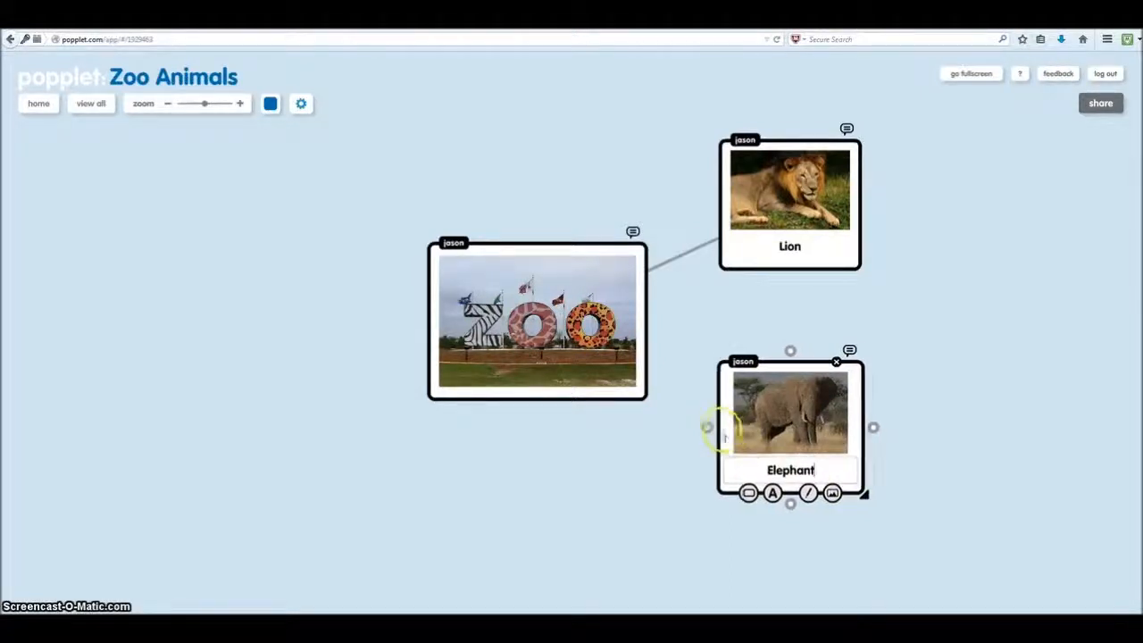
drag(707, 428, 636, 341)
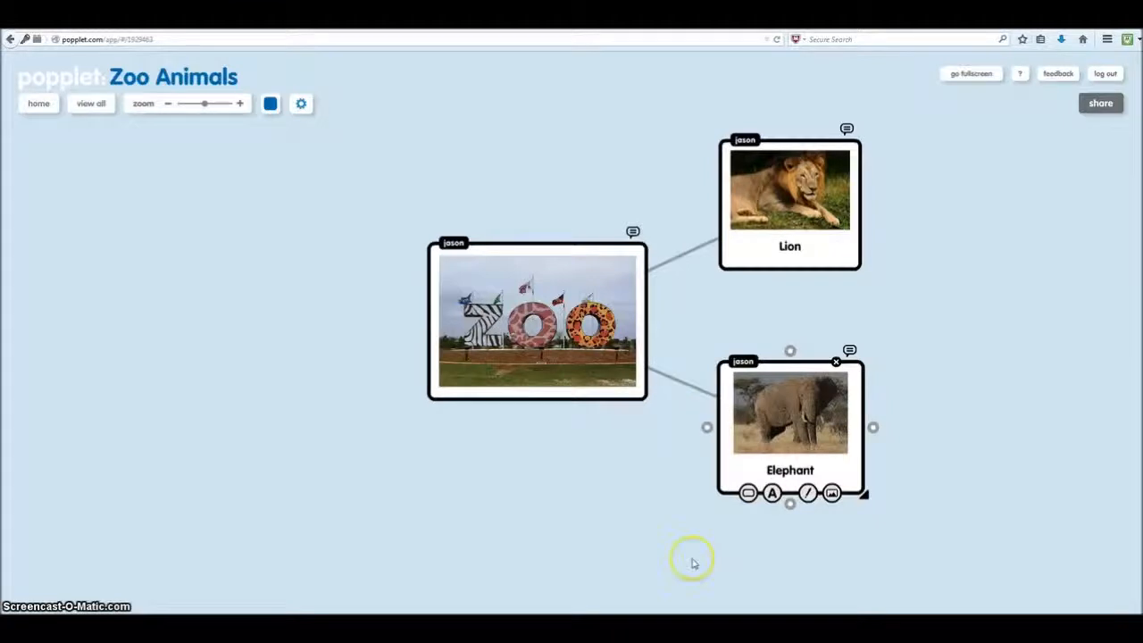
- Add a popple at the lower left showing the giraffe1.jpg photo
double_click(318, 434)
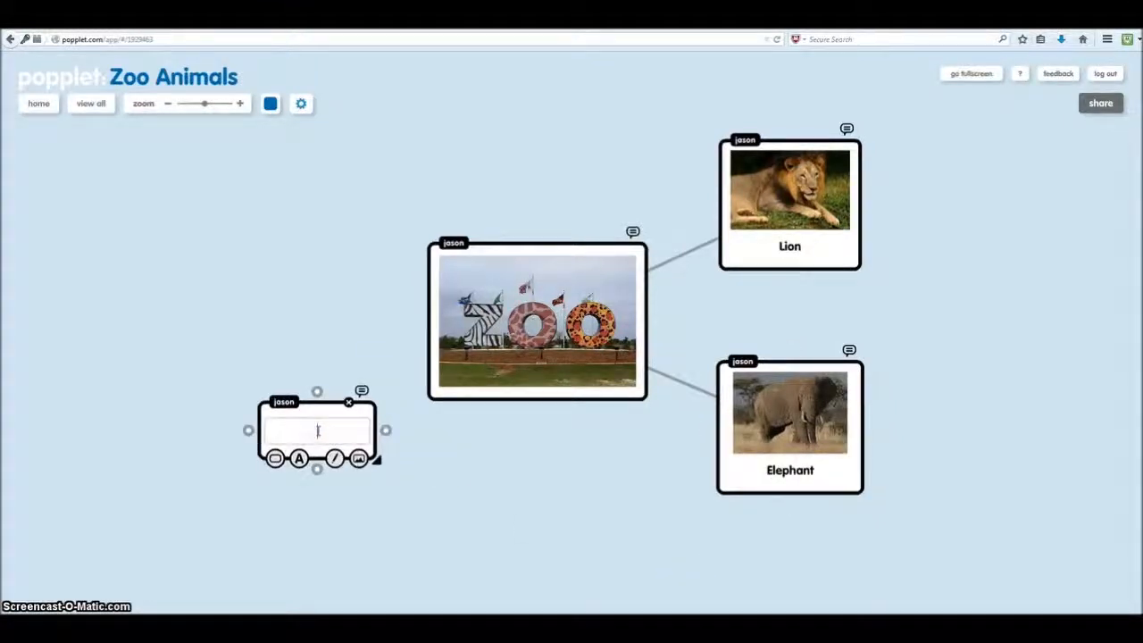
click(358, 459)
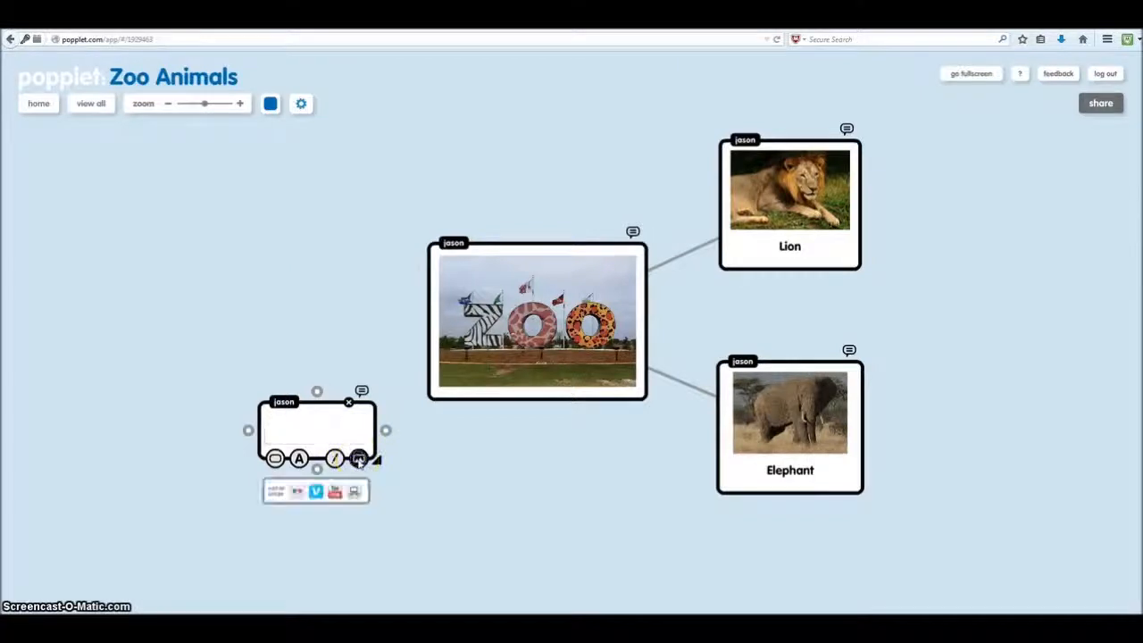
click(354, 492)
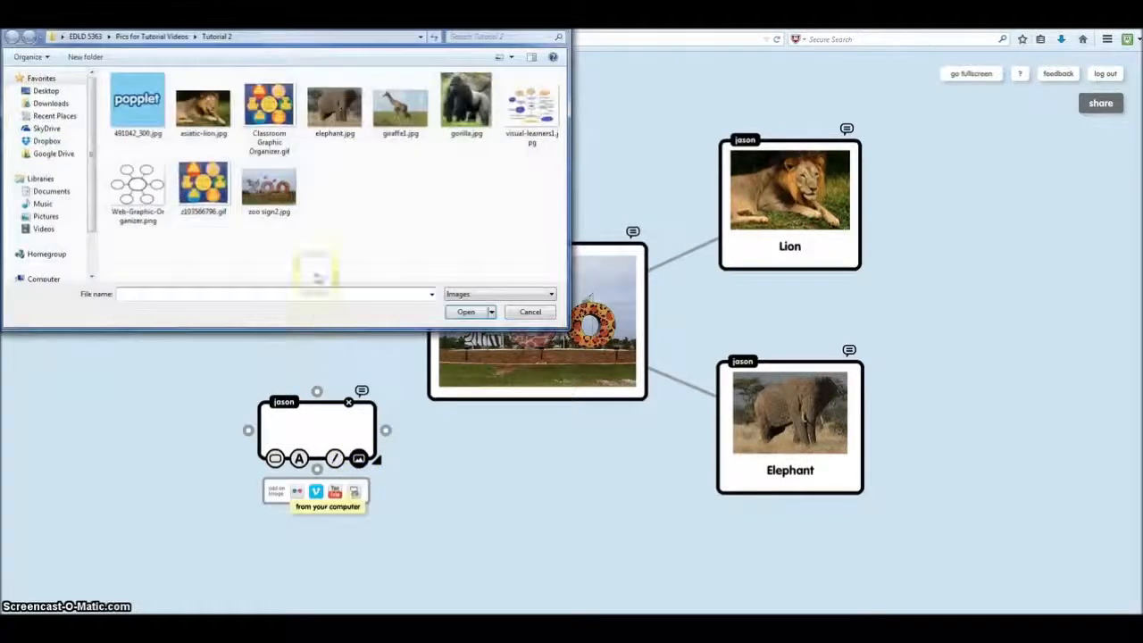
click(399, 112)
double_click(399, 112)
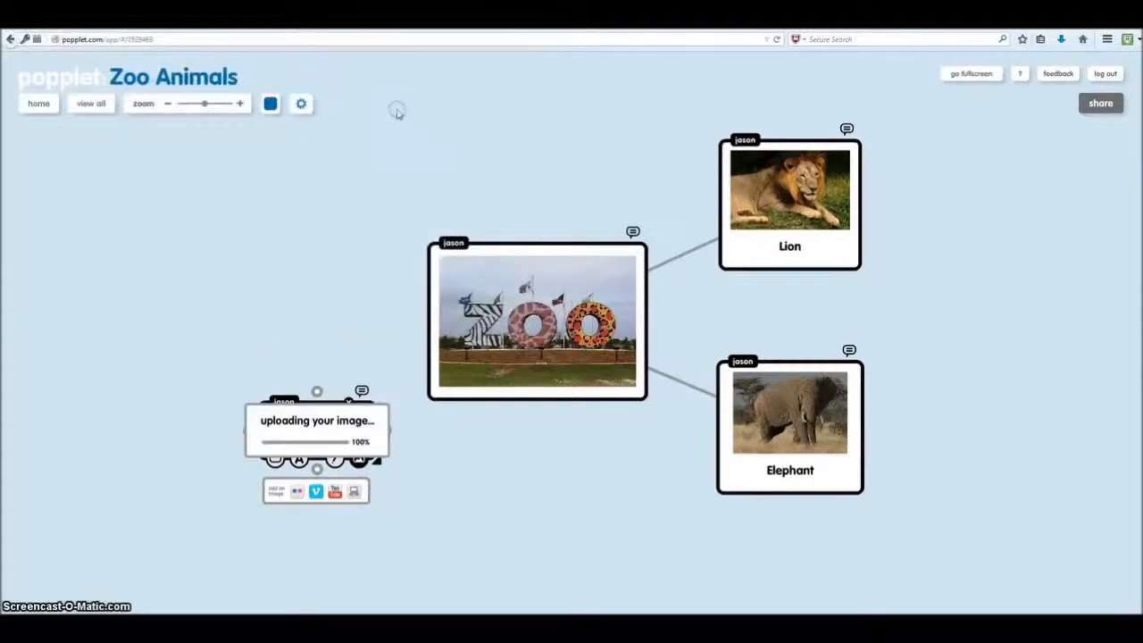
- Caption the giraffe popple 'Giraffe', nudge it left, and link it to the Zoo popple
click(299, 481)
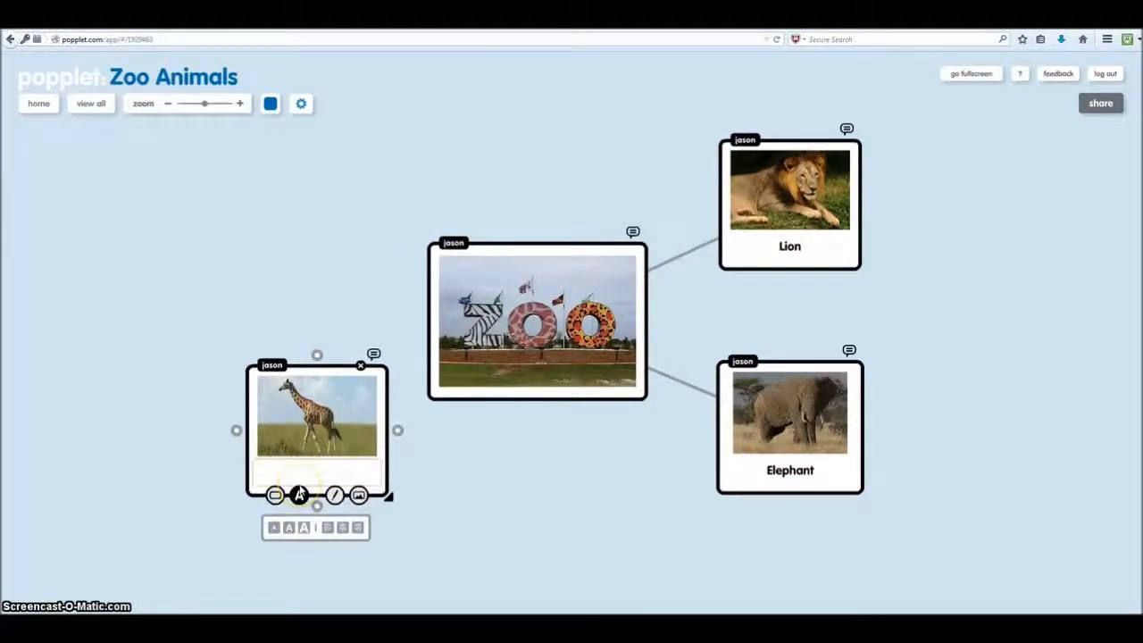
text(Giraffe)
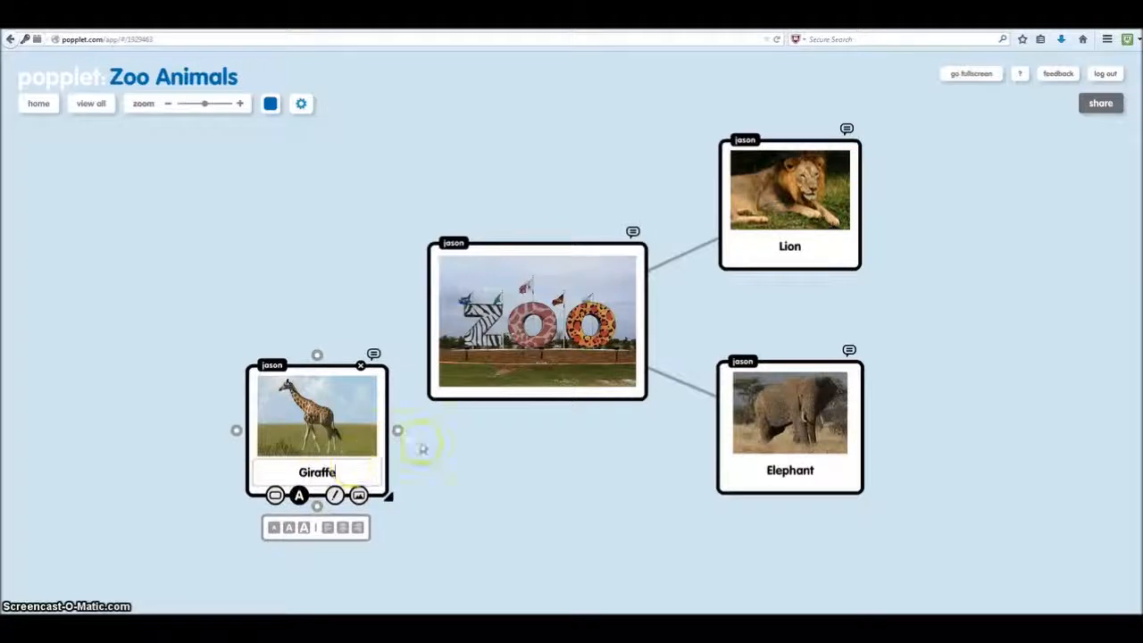
click(452, 449)
drag(343, 367, 312, 374)
drag(368, 436, 440, 339)
click(303, 337)
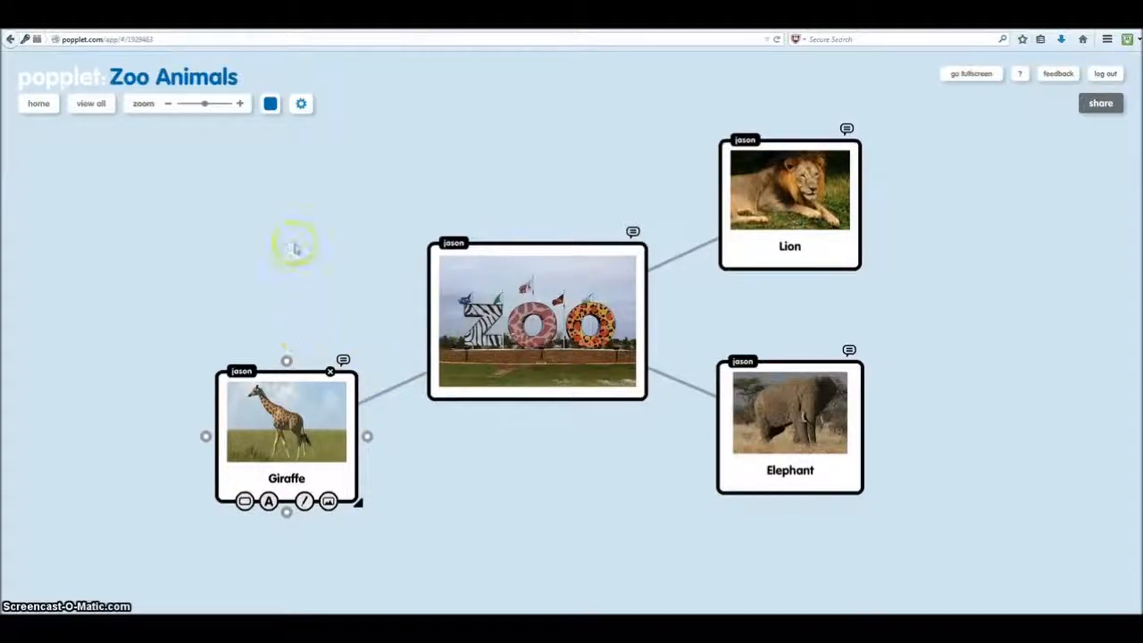
- Add a popple above the Giraffe and upload the gorilla photo into it
double_click(288, 215)
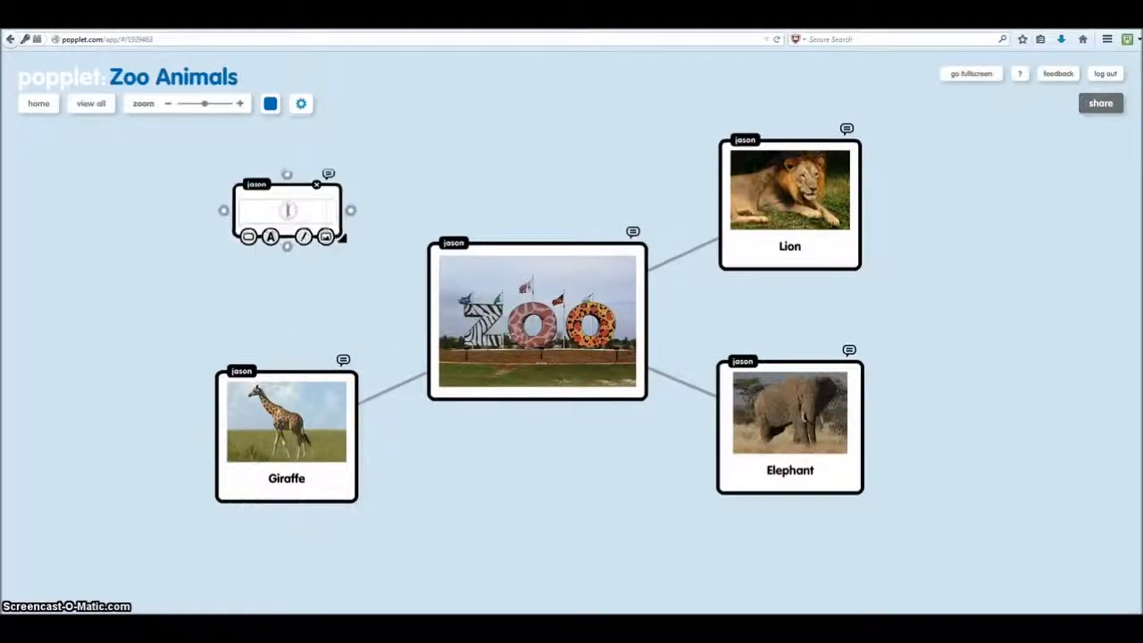
click(329, 238)
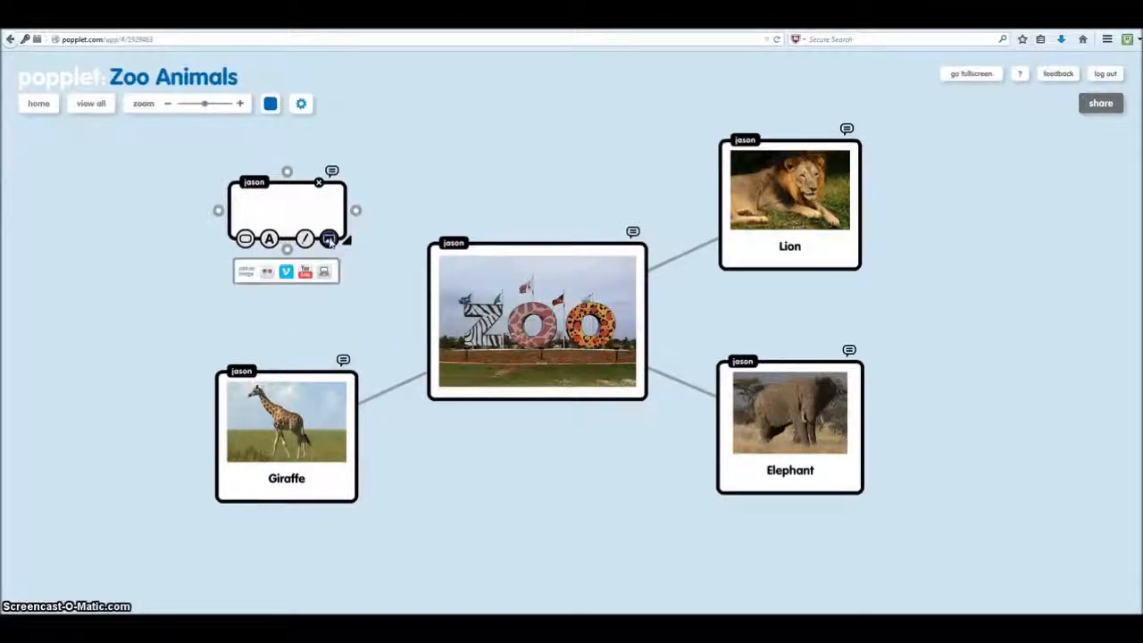
click(325, 273)
double_click(459, 104)
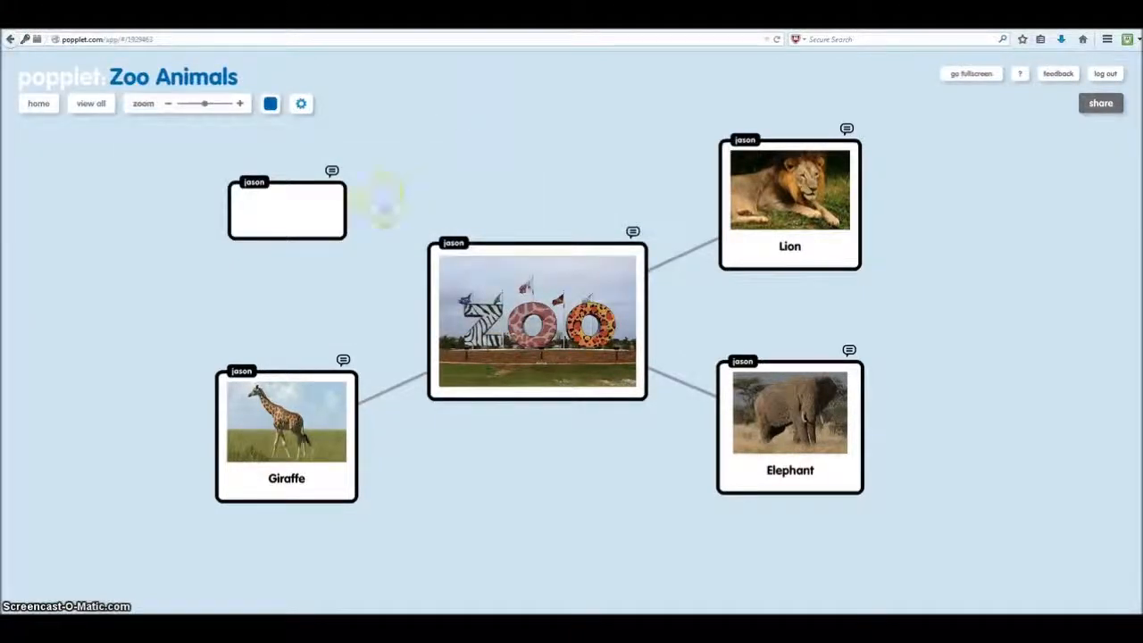
click(317, 212)
click(328, 239)
click(328, 269)
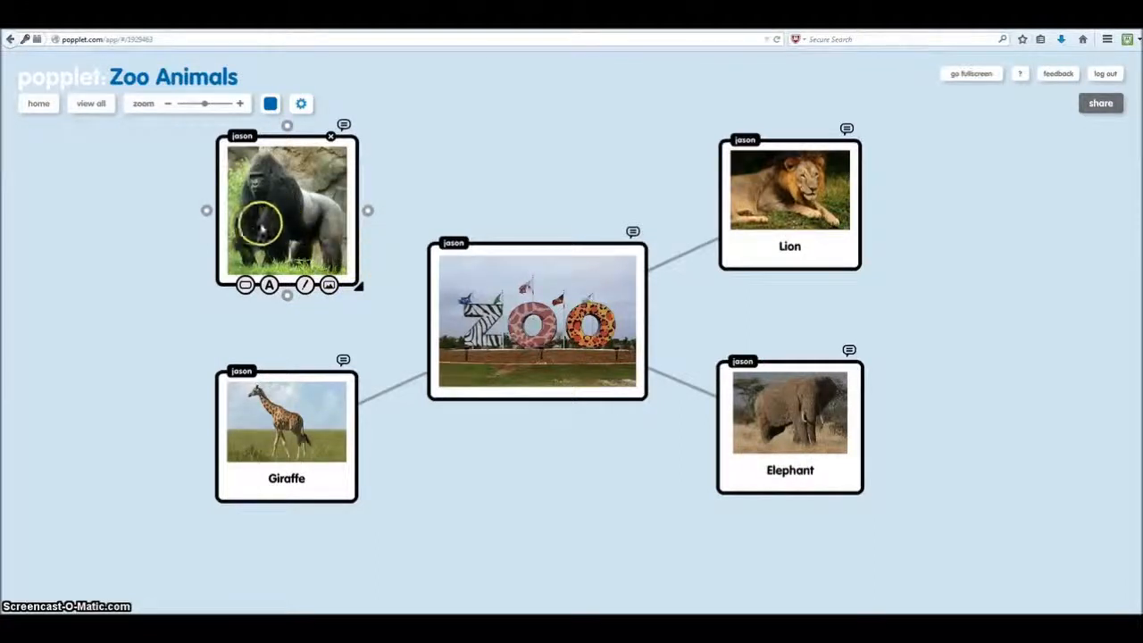
- Caption it 'Gorilla', shrink the popple, and link it to the Zoo popple
click(268, 284)
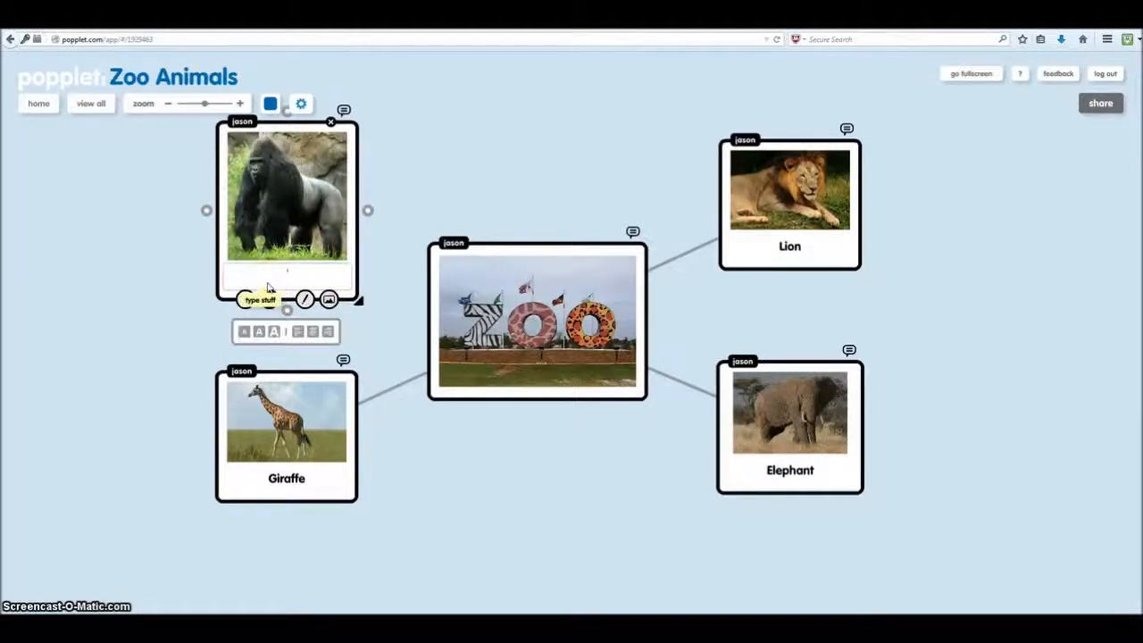
text(gor)
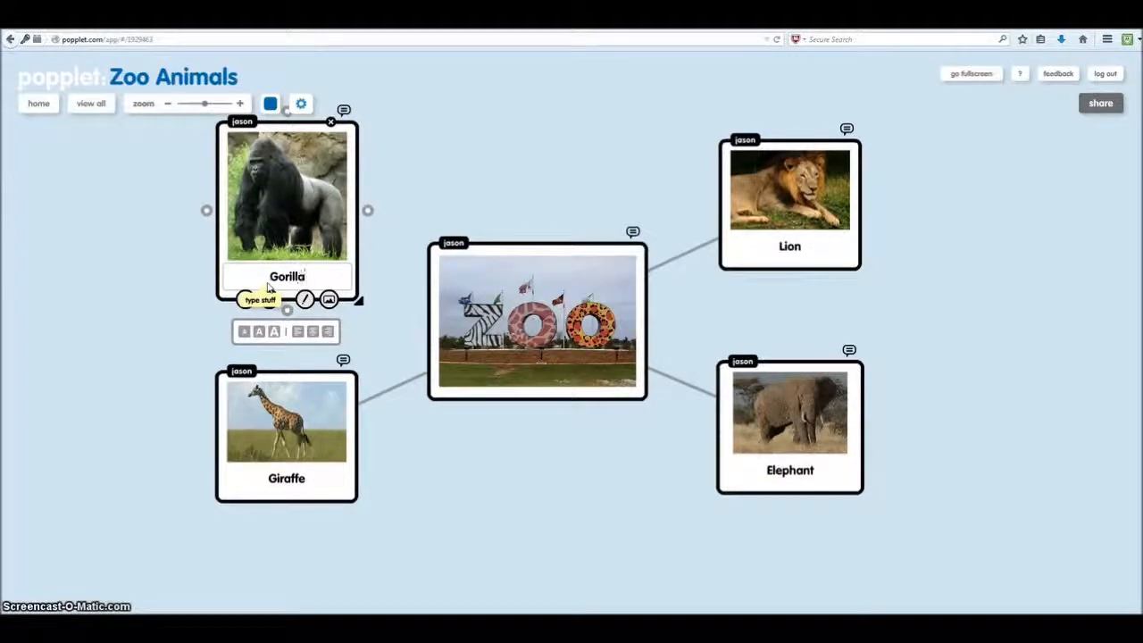
click(360, 304)
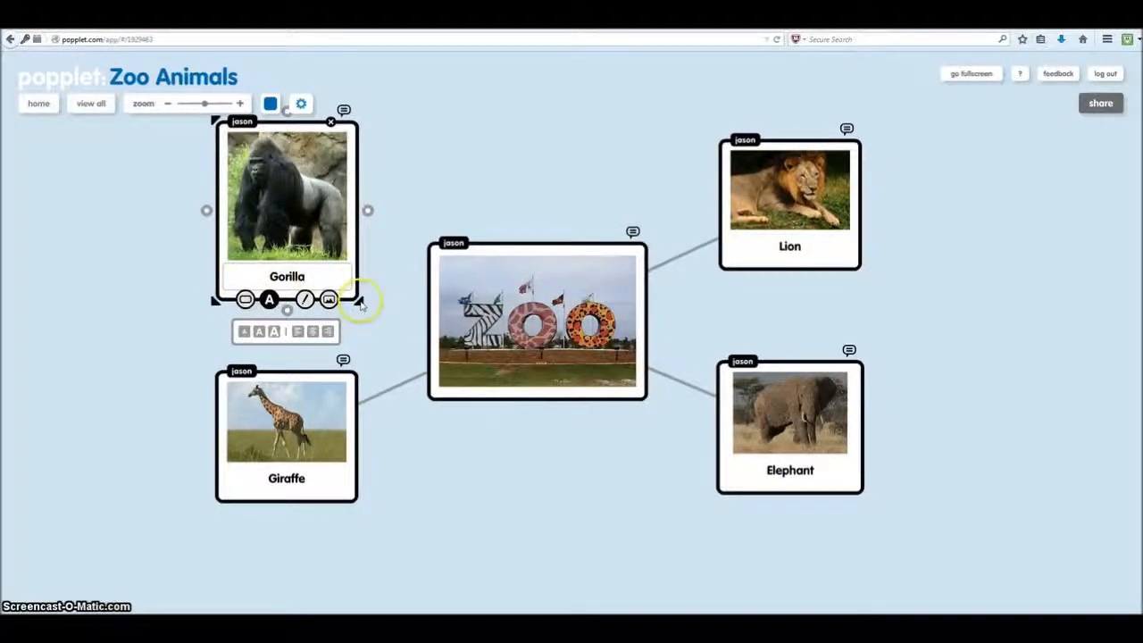
drag(360, 303, 295, 263)
drag(330, 208, 460, 285)
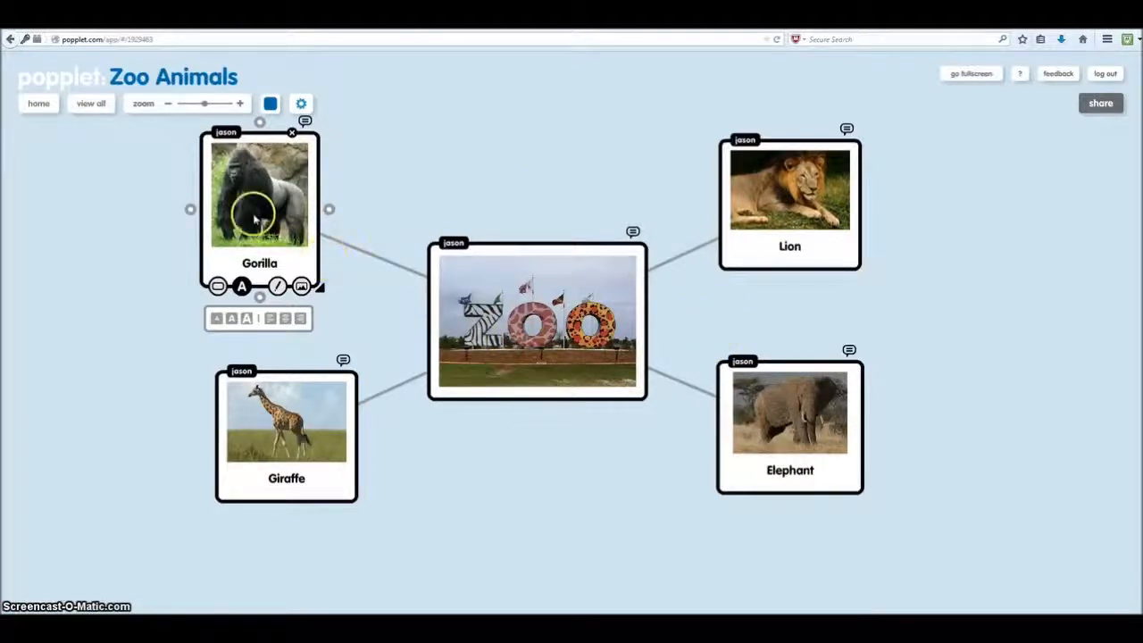
- Add a text-only 'Primate' popple at the far left, linked to the Gorilla popple
double_click(100, 211)
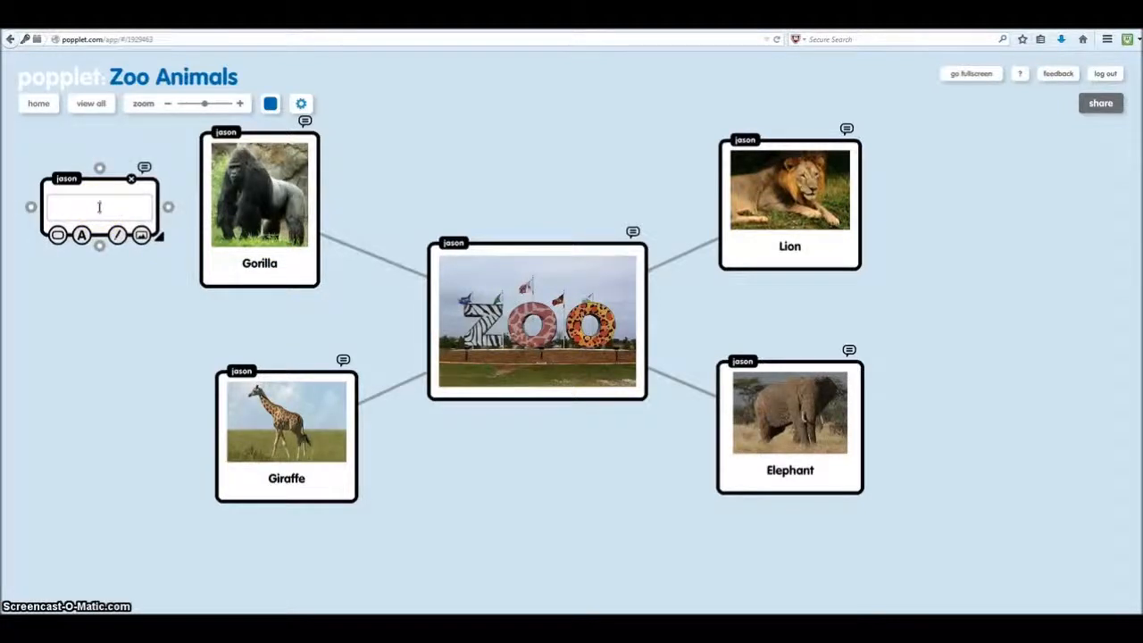
text(Primate)
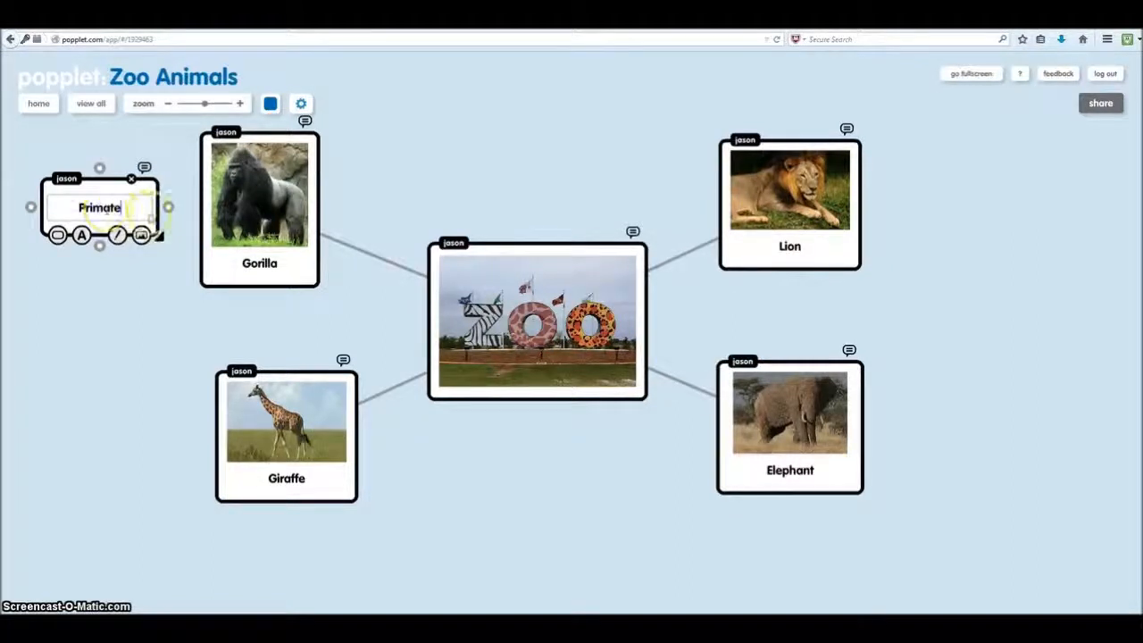
drag(170, 208, 225, 203)
click(172, 329)
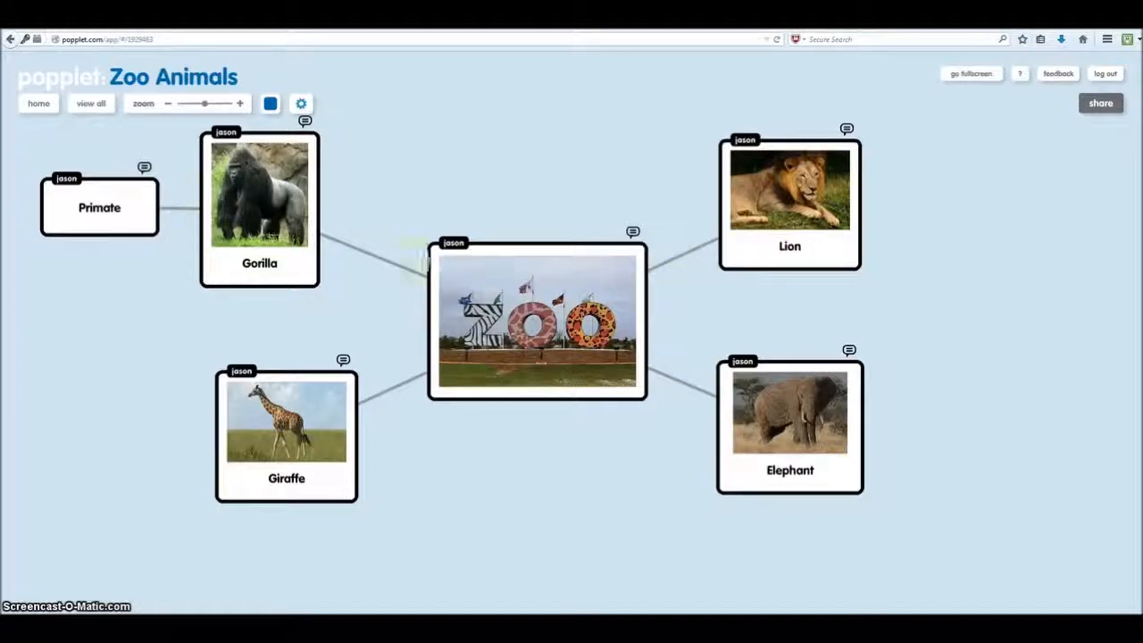
- Nudge the Lion, Elephant, Giraffe, Gorilla and Primate popples into a balanced layout around Zoo
drag(737, 235, 757, 224)
drag(788, 366, 809, 390)
drag(349, 442, 322, 454)
drag(311, 248, 304, 246)
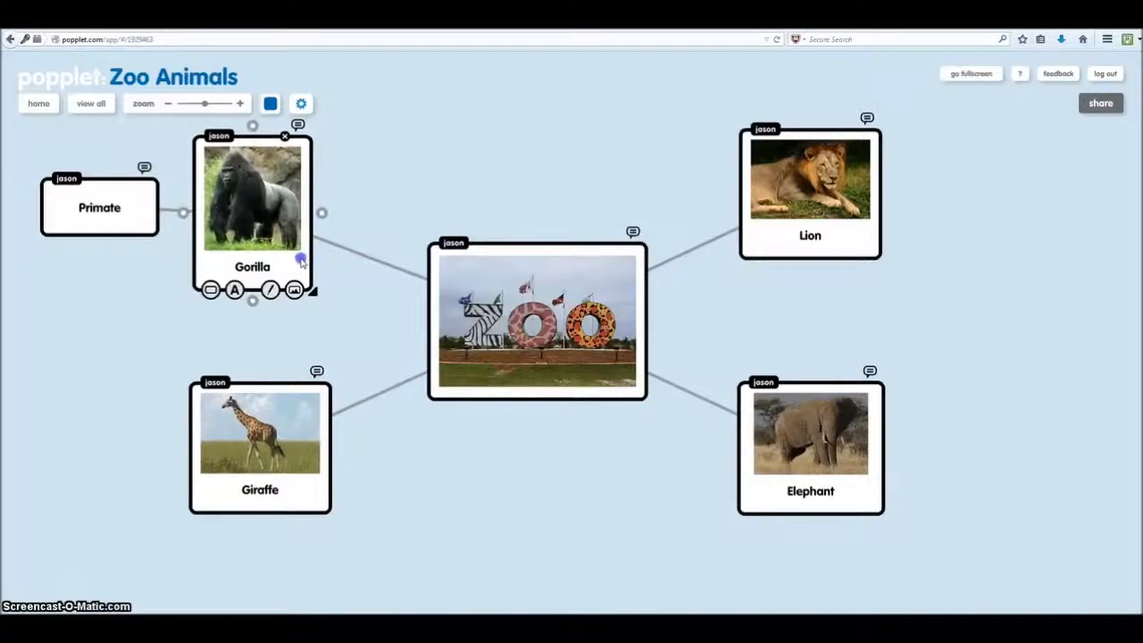
drag(125, 233, 107, 234)
click(720, 317)
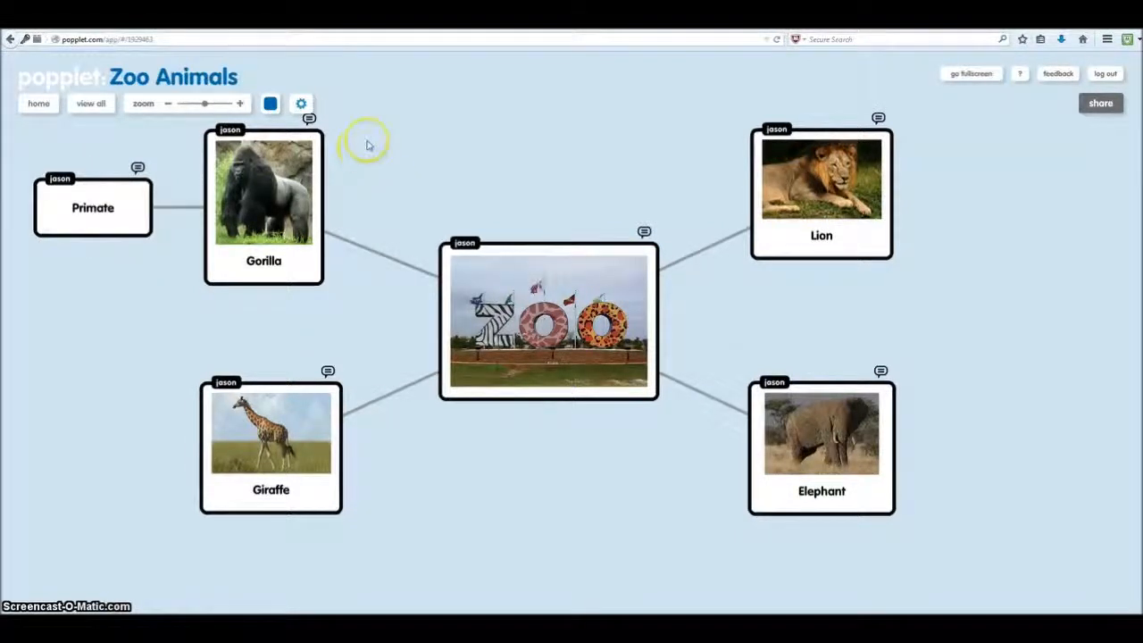
- Save the Zoo Animals popplet from the settings menu and dismiss the confirmation
click(303, 106)
click(326, 145)
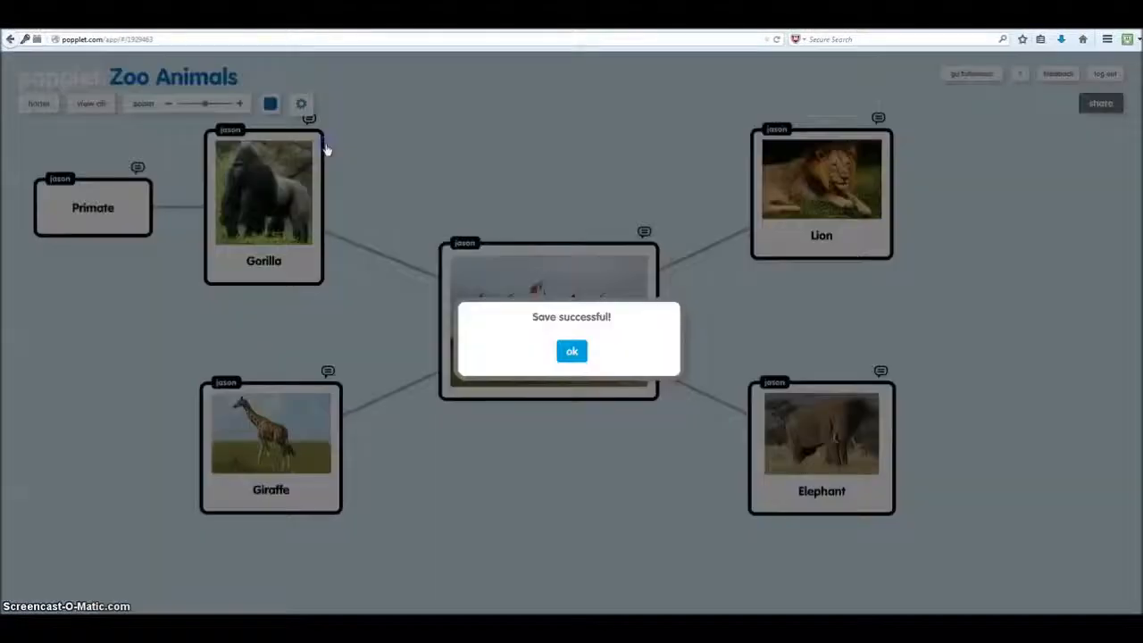
click(573, 351)
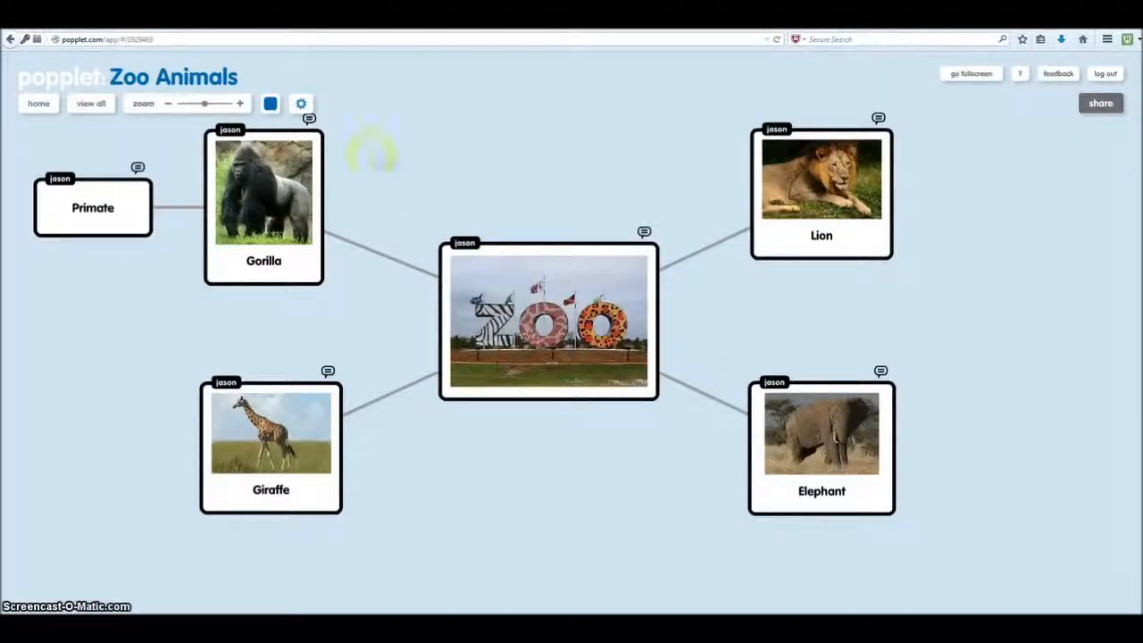
- Look over the export options, including high-resolution PNG, then close the settings menu
click(303, 105)
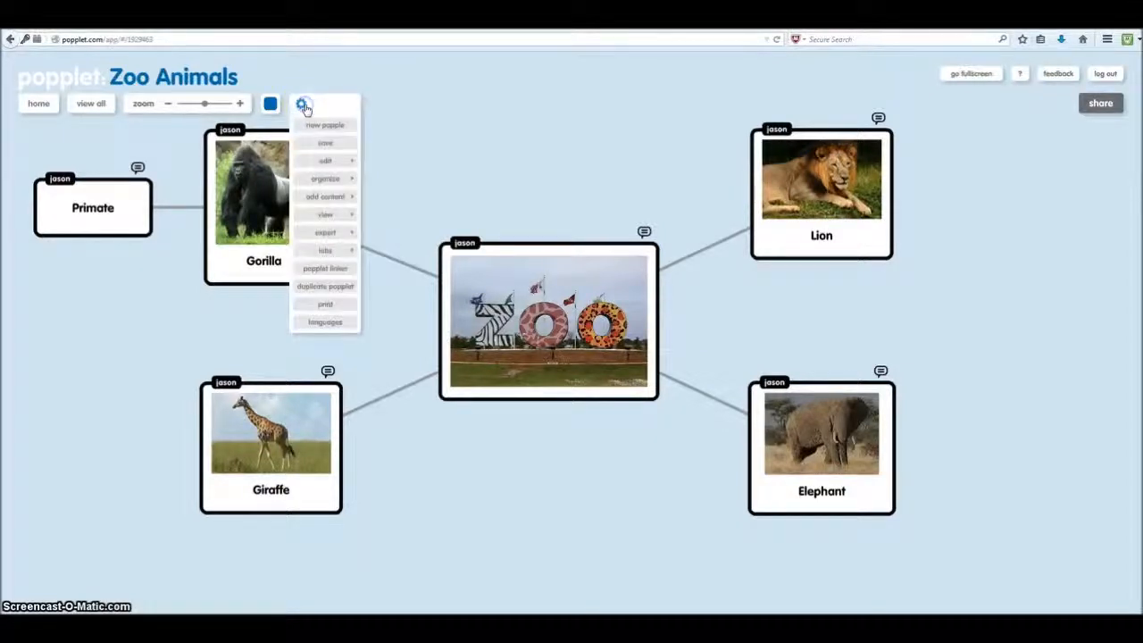
mouse_move(327, 233)
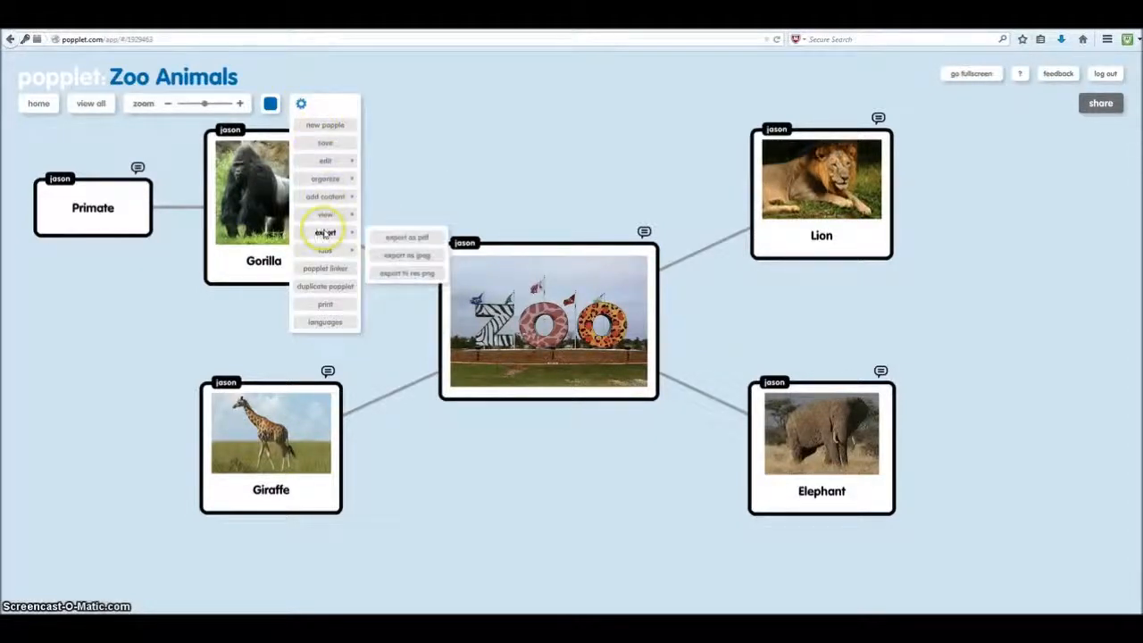
click(398, 277)
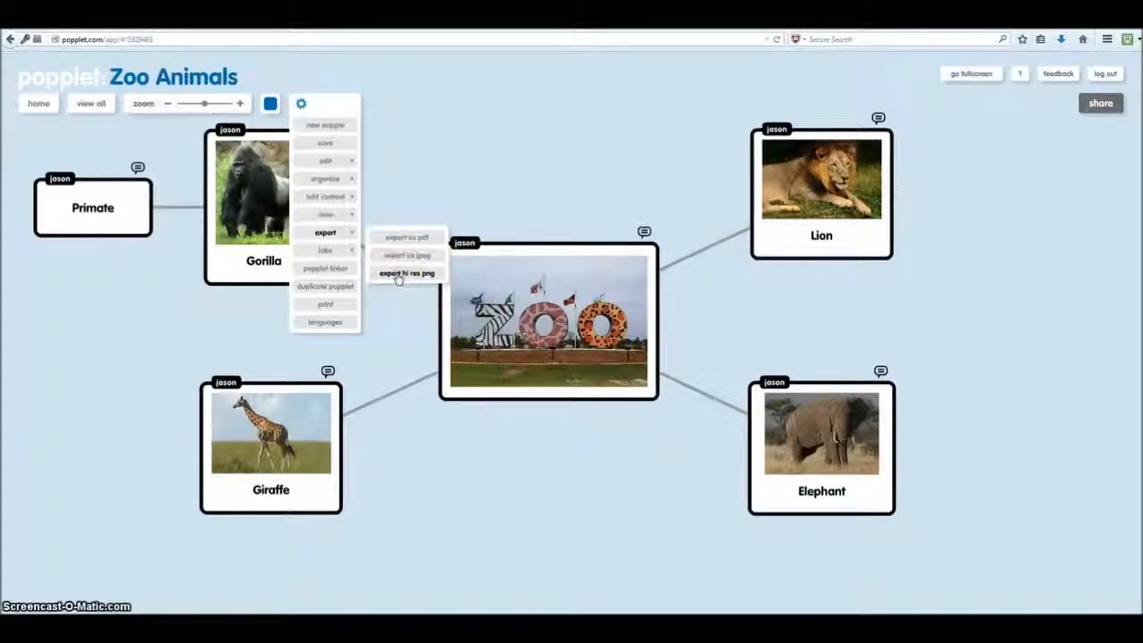
click(323, 307)
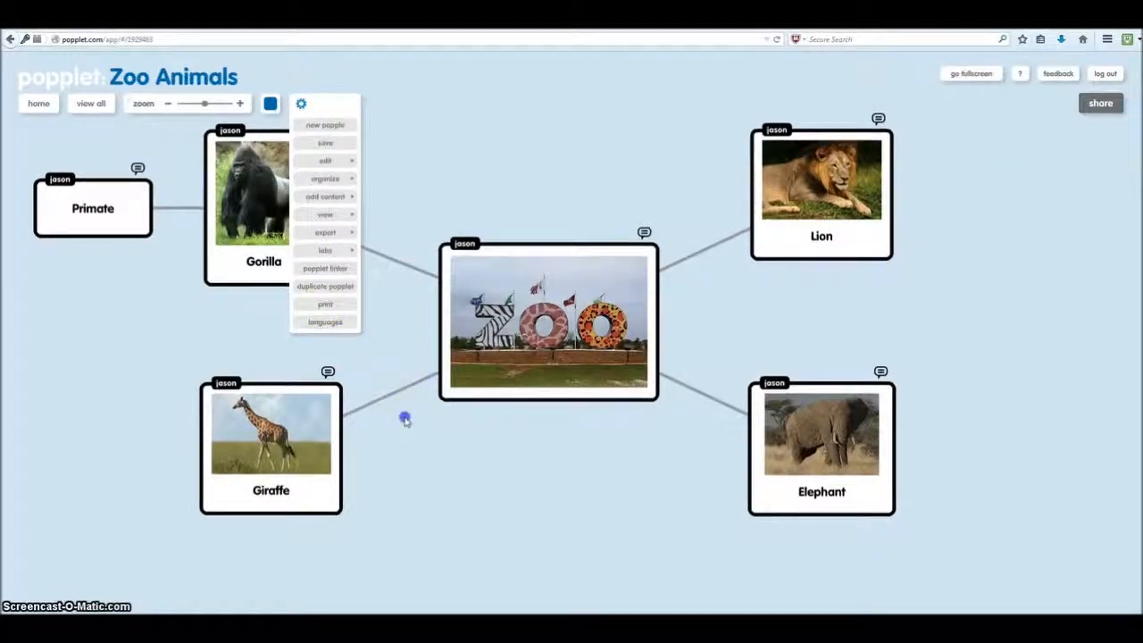
click(408, 268)
click(571, 207)
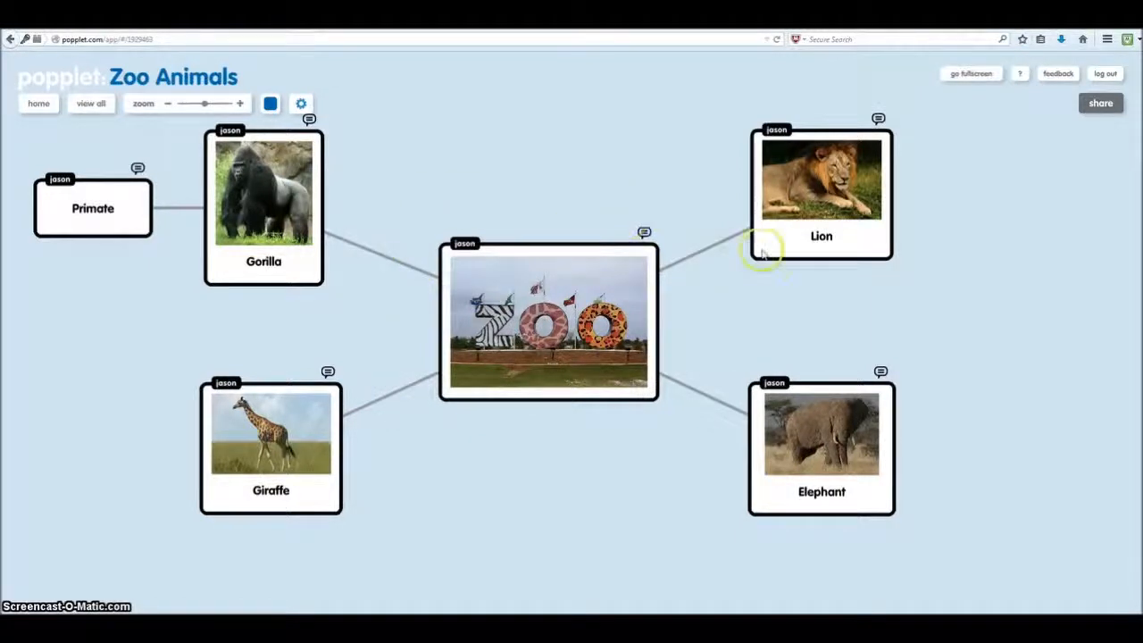
click(1109, 107)
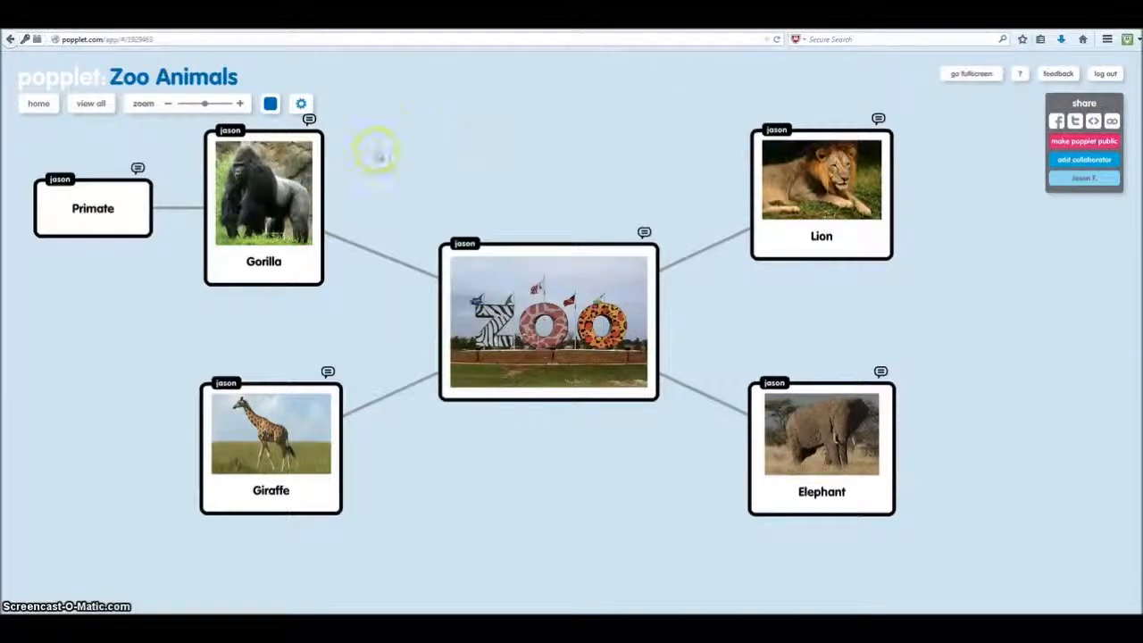
click(39, 103)
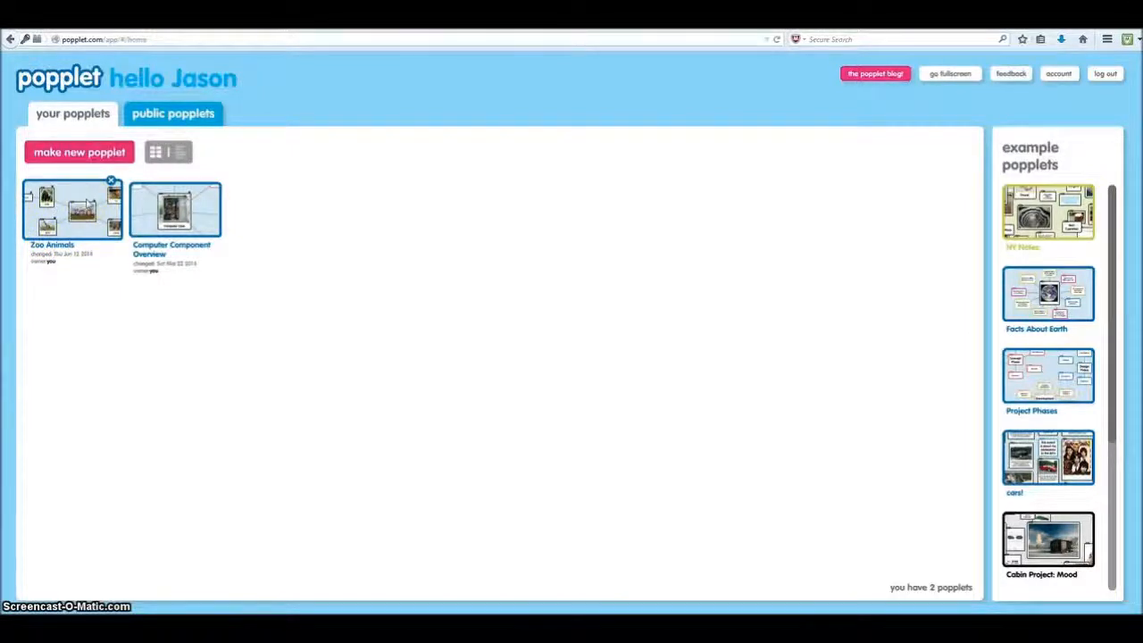
click(84, 205)
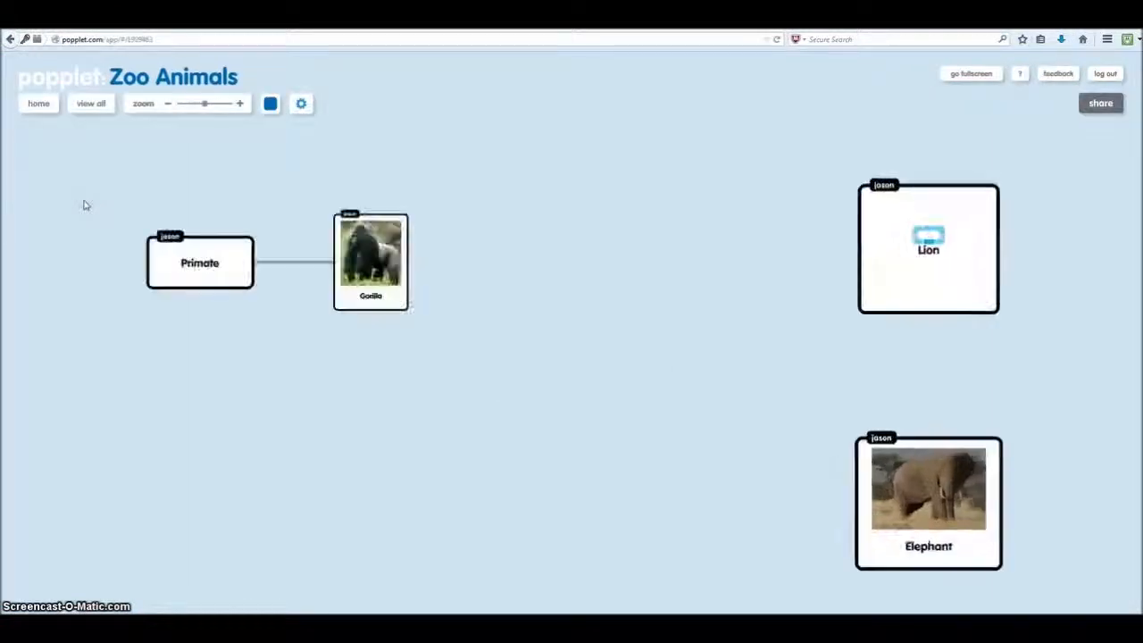